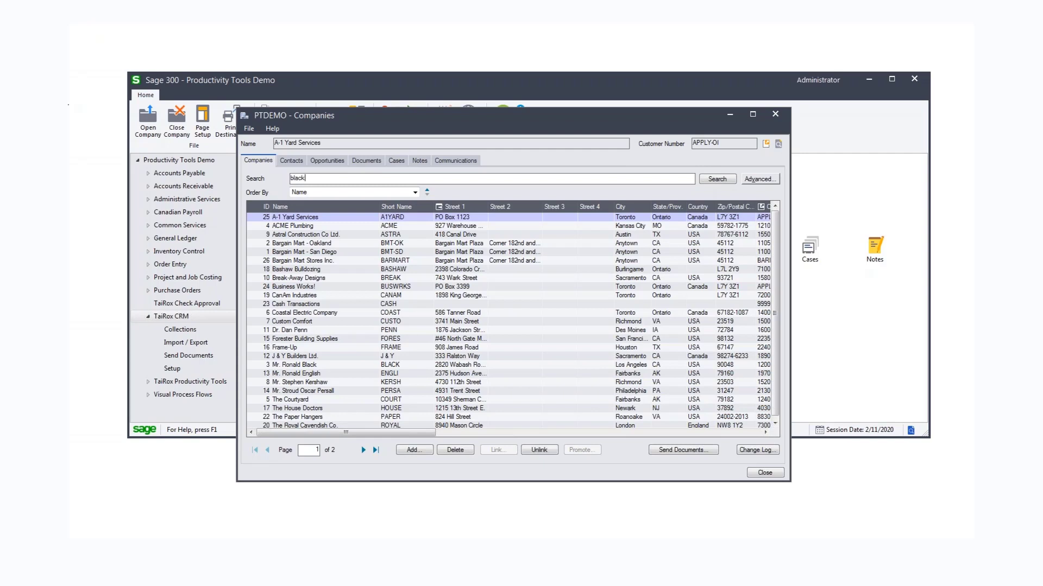
Step: Search the companies for the customer's surname and open Send Documents for that company, agreeing to continue in demo mode
{"action": "key", "text": "Return"}
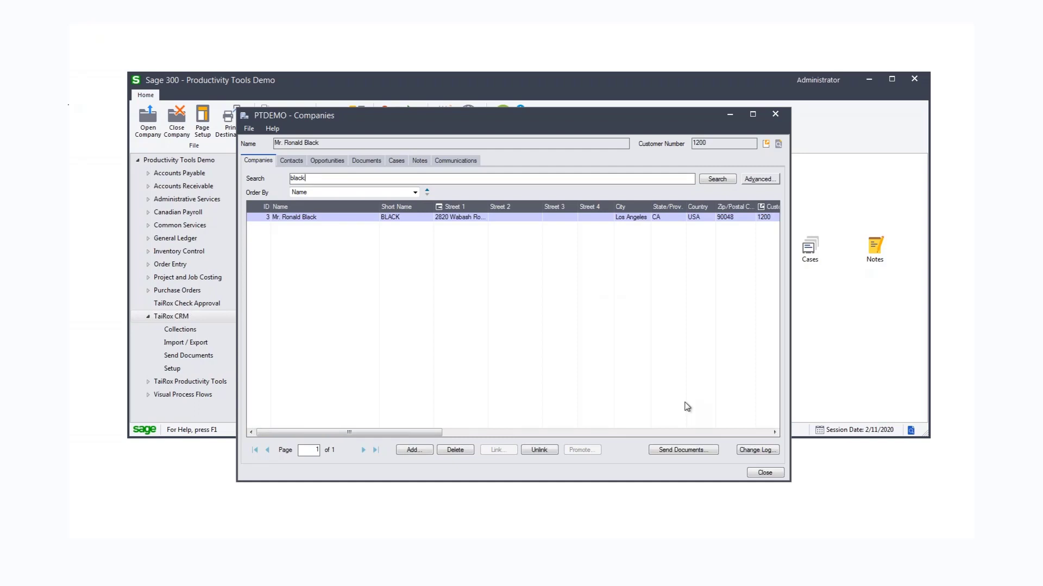
{"action": "left_click", "coordinate": [684, 451]}
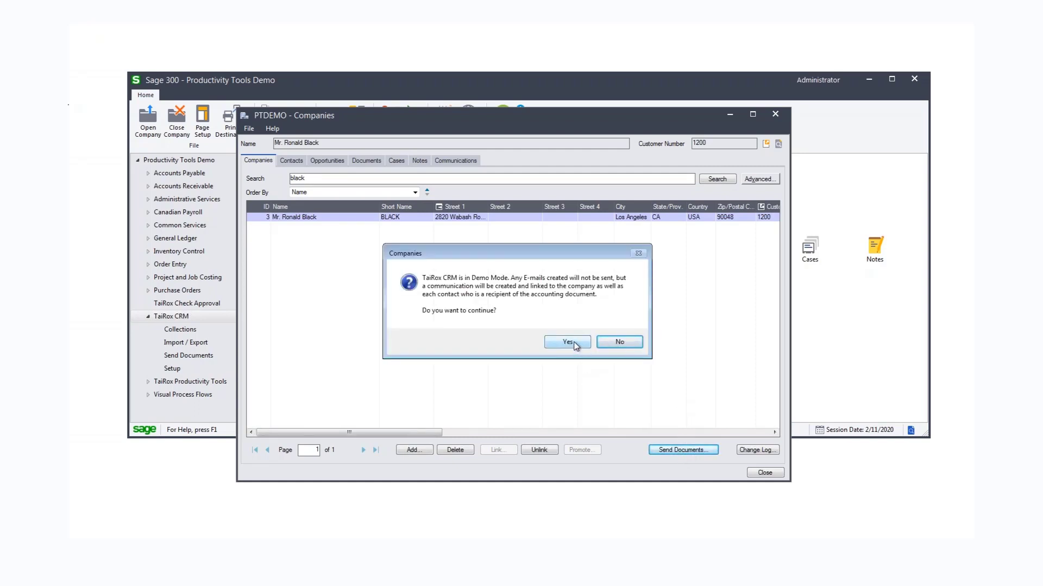
{"action": "left_click", "coordinate": [574, 344]}
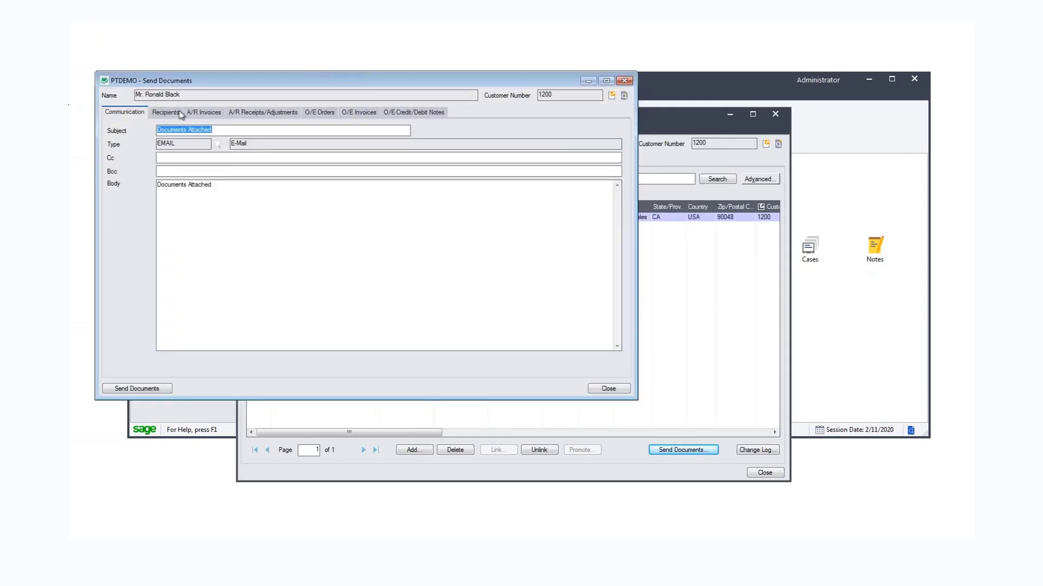
Step: Mark the first two contacts in the recipient list as recipients of the documents
{"action": "left_click", "coordinate": [172, 113]}
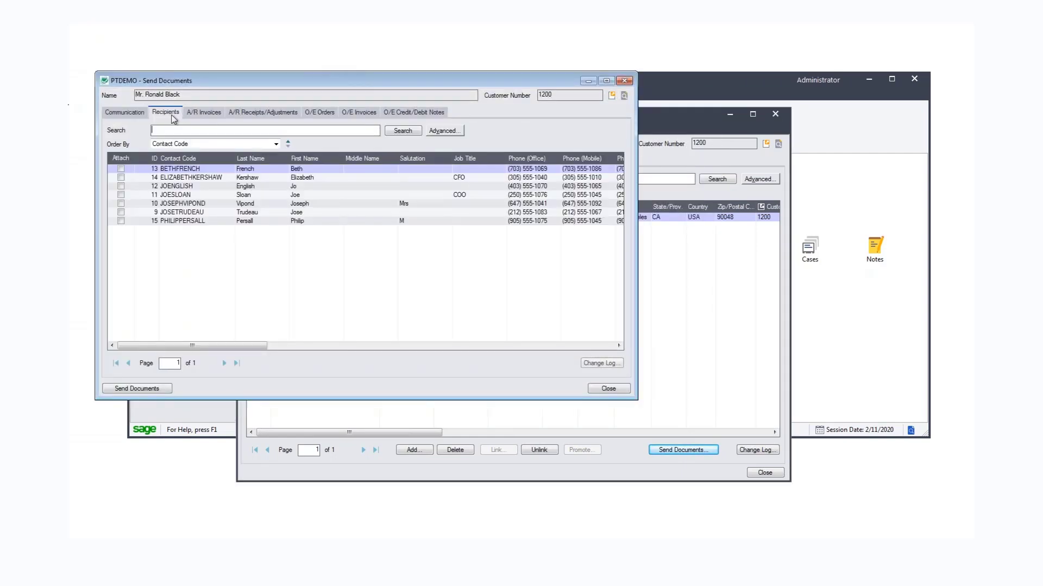
{"action": "left_click", "coordinate": [124, 177]}
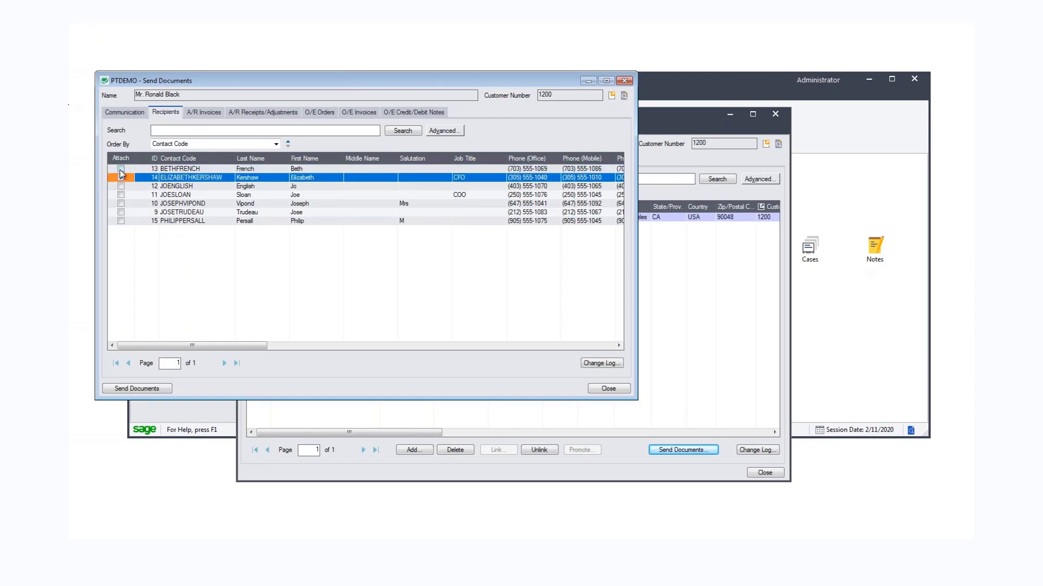
{"action": "left_click", "coordinate": [120, 169]}
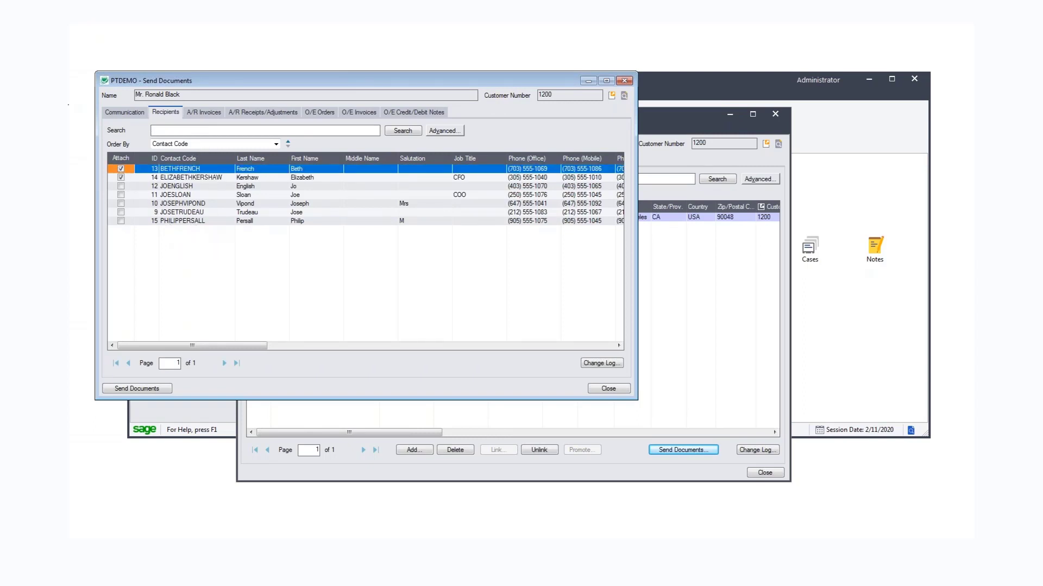
Step: Attach the two A/R invoices ending in 061 and 062 and send the documents, dismissing the resulting message
{"action": "left_click", "coordinate": [199, 112]}
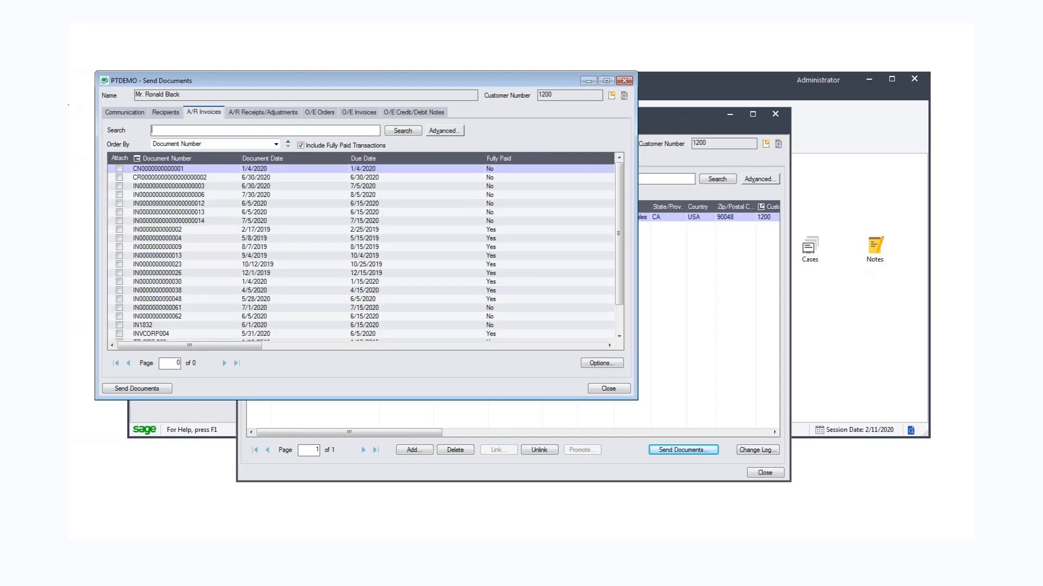
{"action": "left_click", "coordinate": [119, 308]}
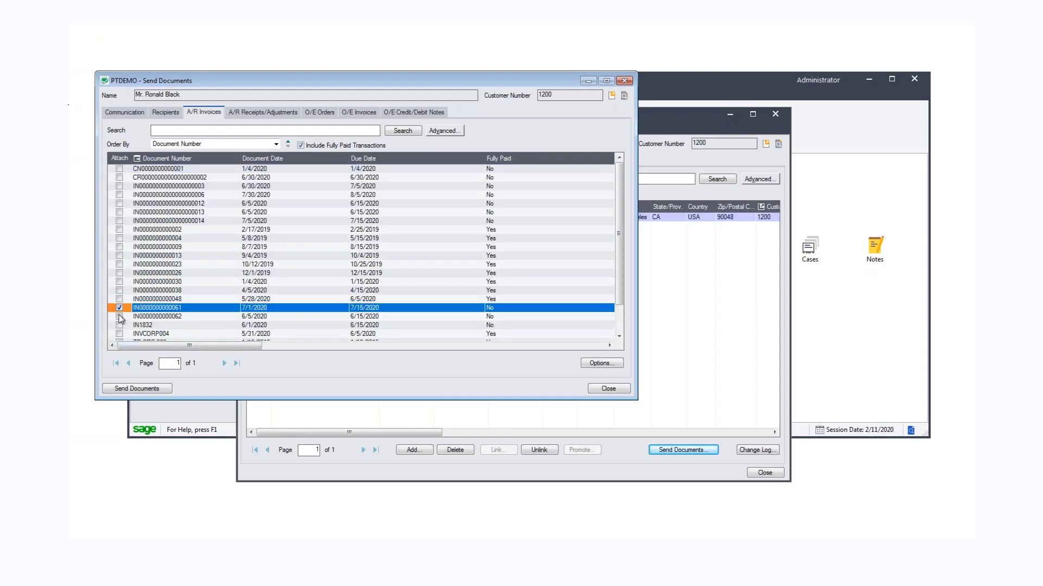
{"action": "left_click", "coordinate": [120, 316]}
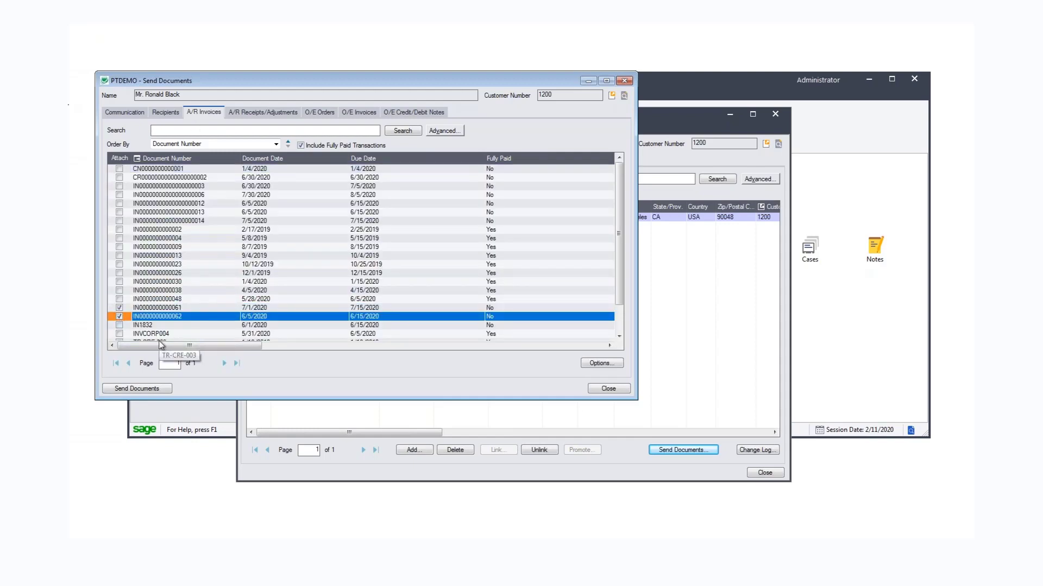
{"action": "left_click", "coordinate": [164, 393]}
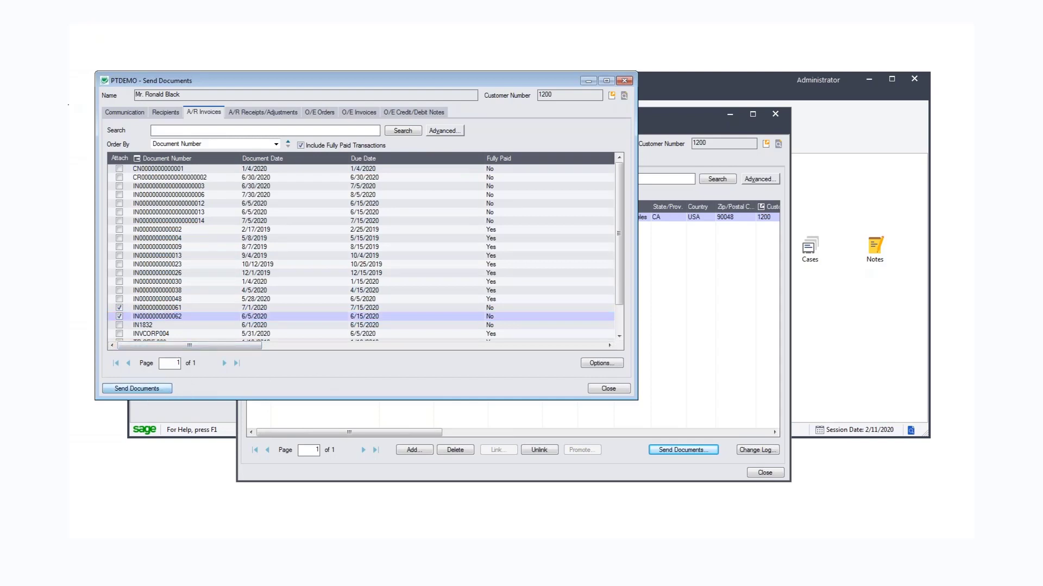
{"action": "left_click", "coordinate": [527, 330]}
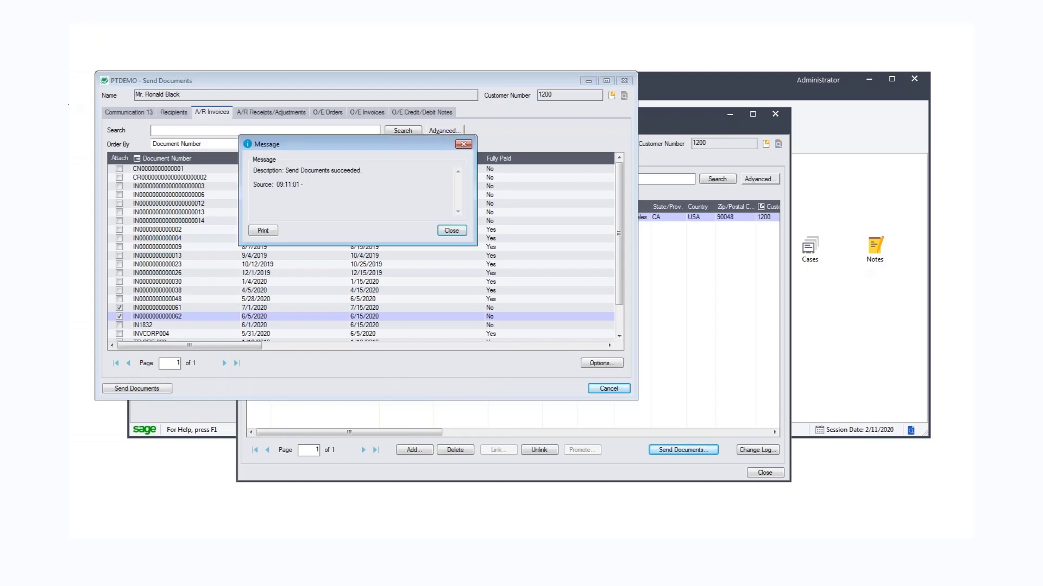
{"action": "left_click", "coordinate": [452, 230]}
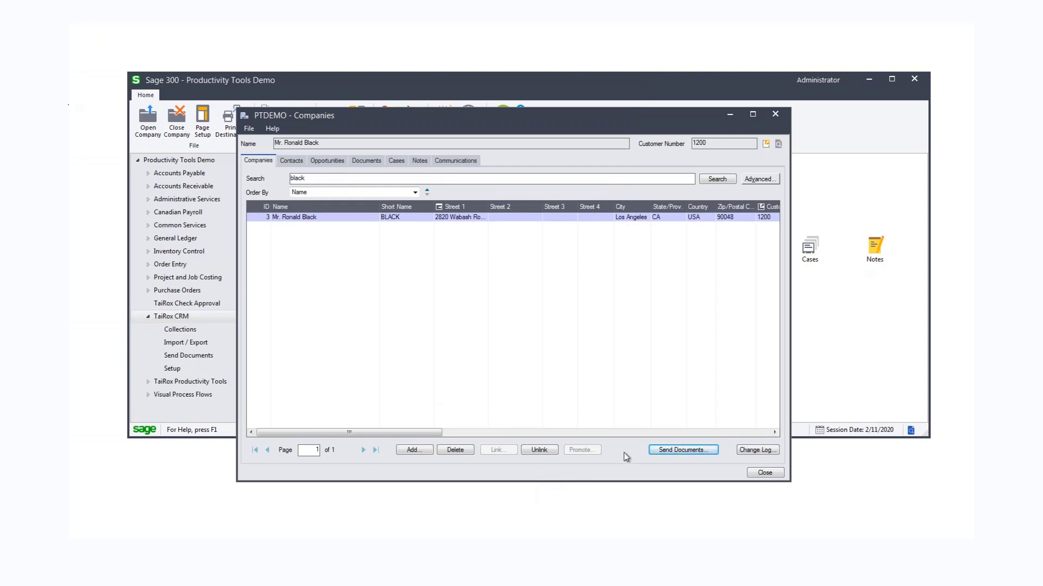
Step: Open the company's Documents Attached communication record and view its e-mail
{"action": "left_click", "coordinate": [463, 163]}
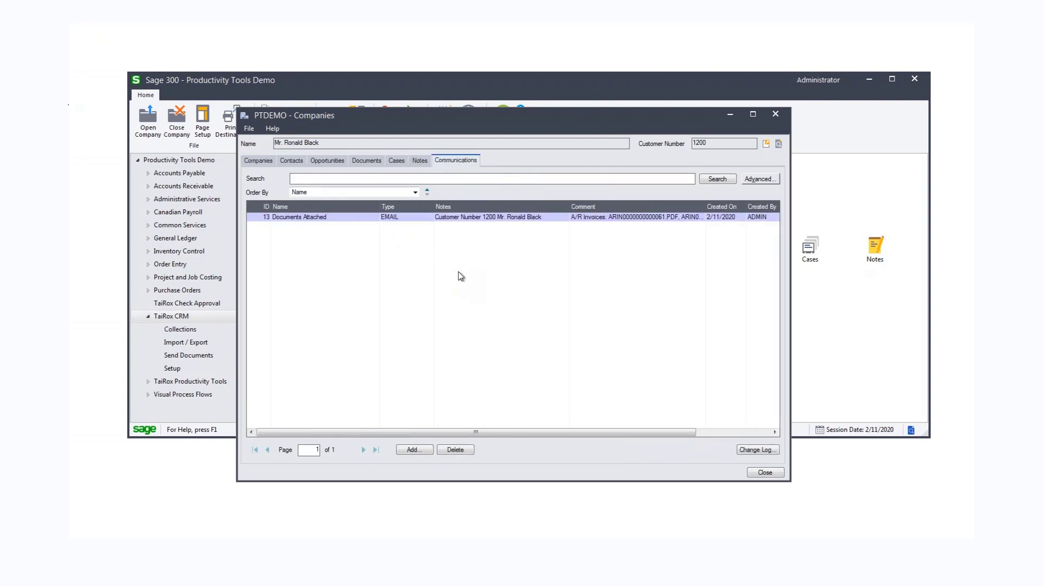
{"action": "left_click", "coordinate": [478, 220]}
{"action": "double_click", "coordinate": [479, 220]}
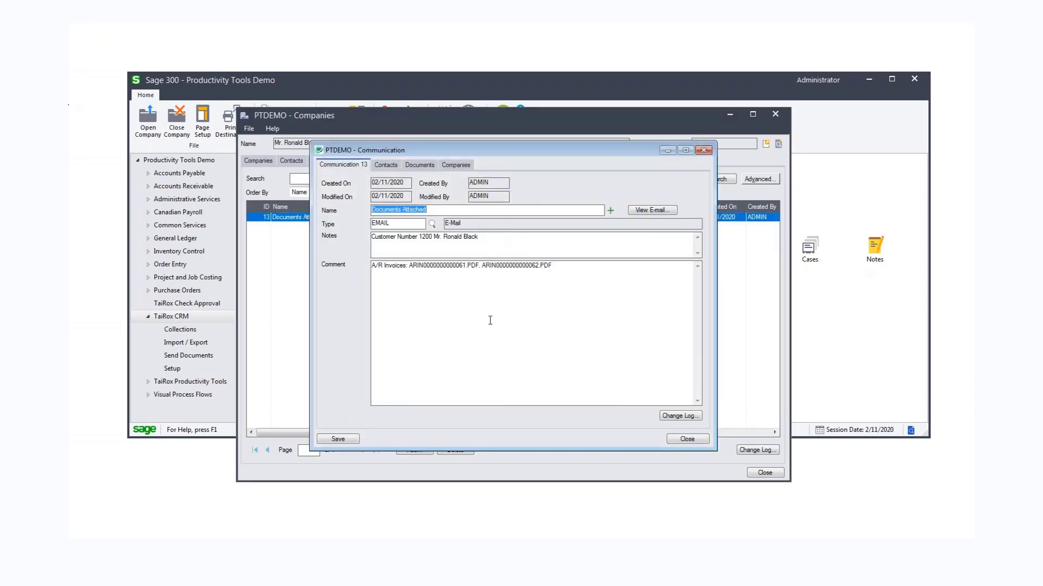
{"action": "left_click", "coordinate": [655, 211]}
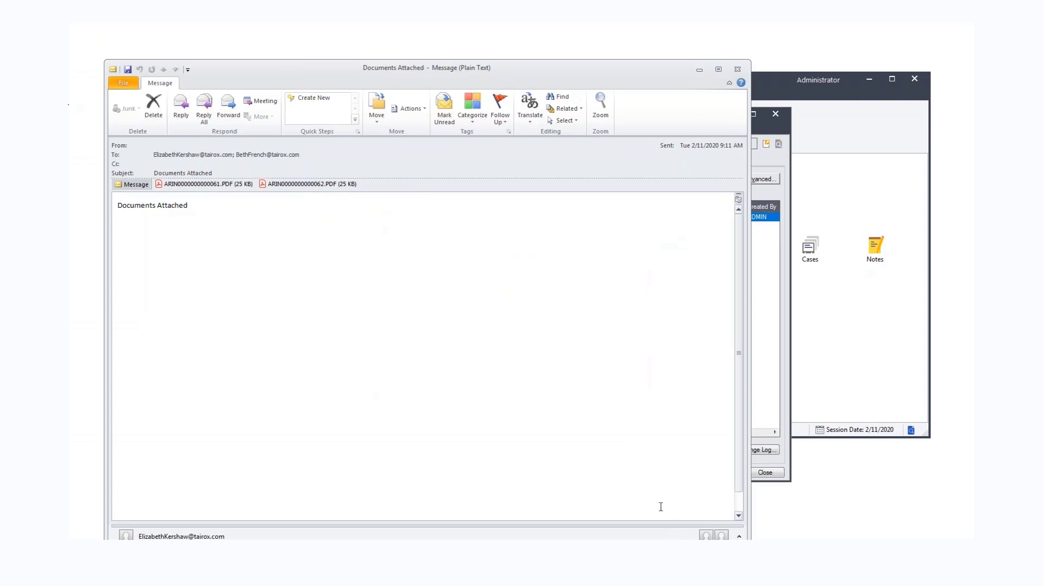
Step: View the attached PDF of the invoice ending in 061, and close it along with the e-mail, communication record and Companies window
{"action": "double_click", "coordinate": [185, 183]}
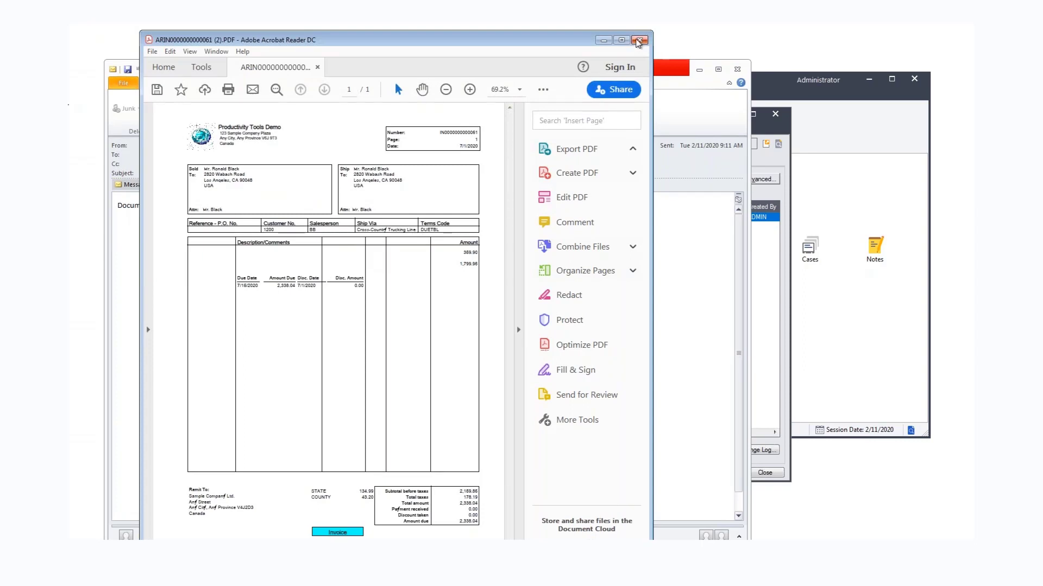
{"action": "left_click", "coordinate": [639, 41]}
{"action": "left_click", "coordinate": [544, 410]}
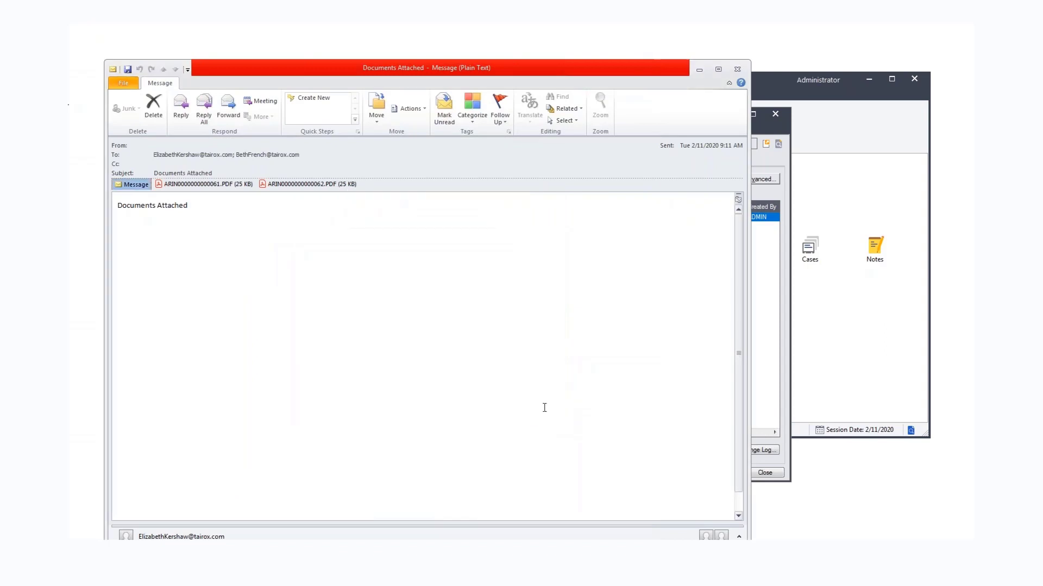
{"action": "left_click", "coordinate": [735, 71]}
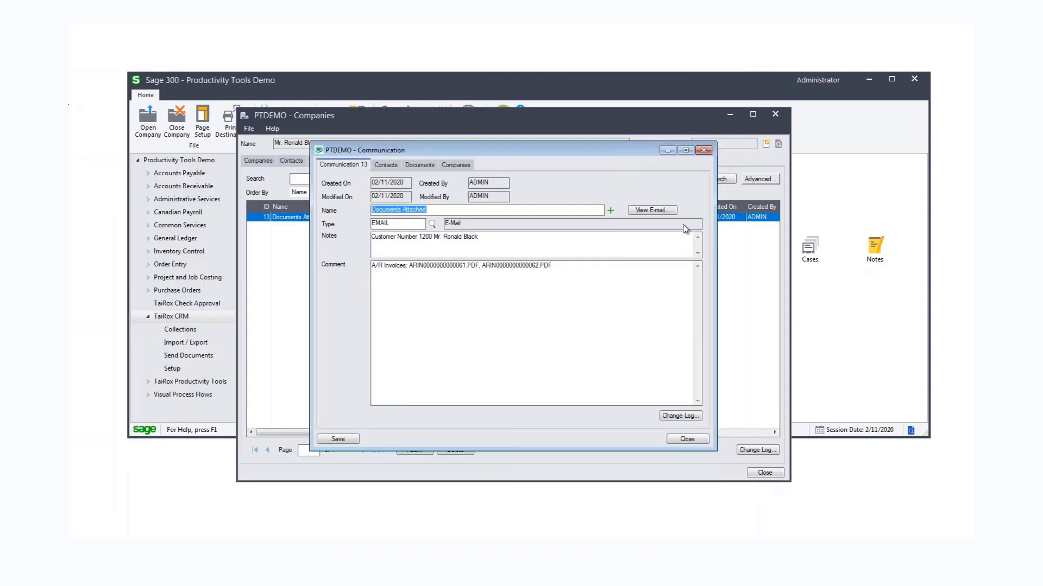
{"action": "left_click", "coordinate": [706, 149]}
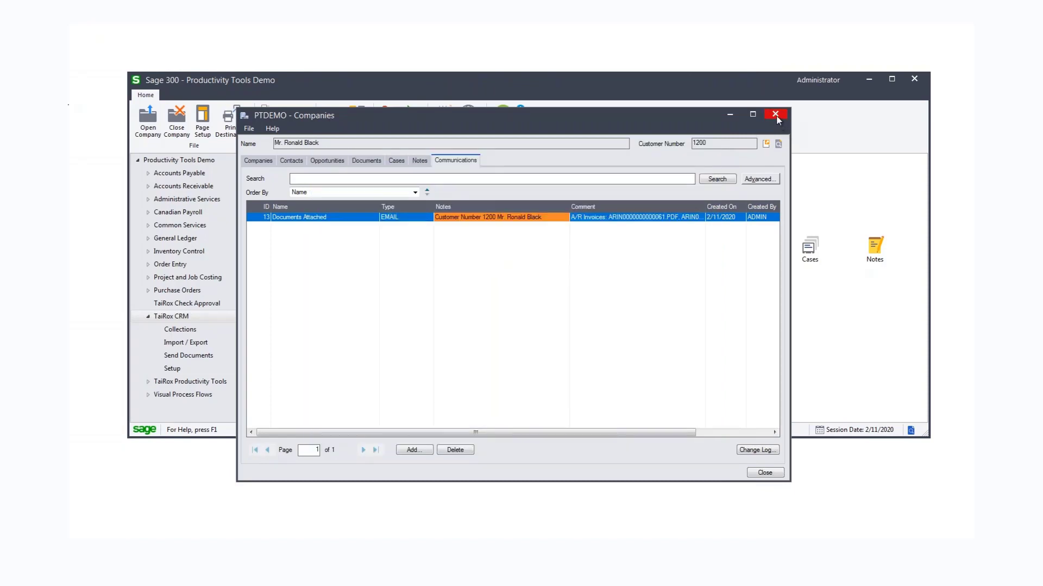
{"action": "left_click", "coordinate": [776, 115]}
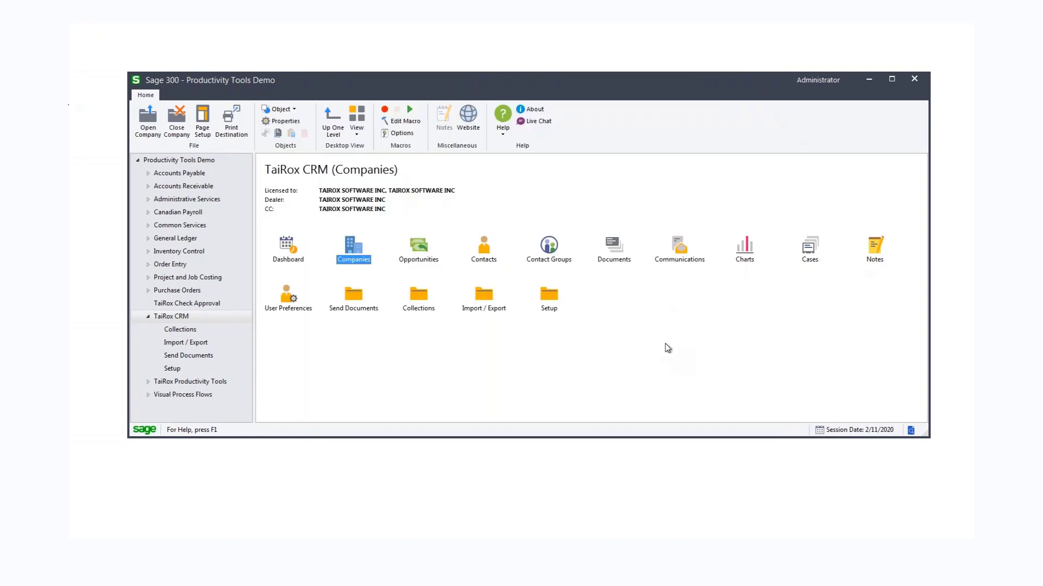
Step: Start a new disputed invoice in the CRM Collections area for the company ACME Plumbing
{"action": "left_click", "coordinate": [172, 330]}
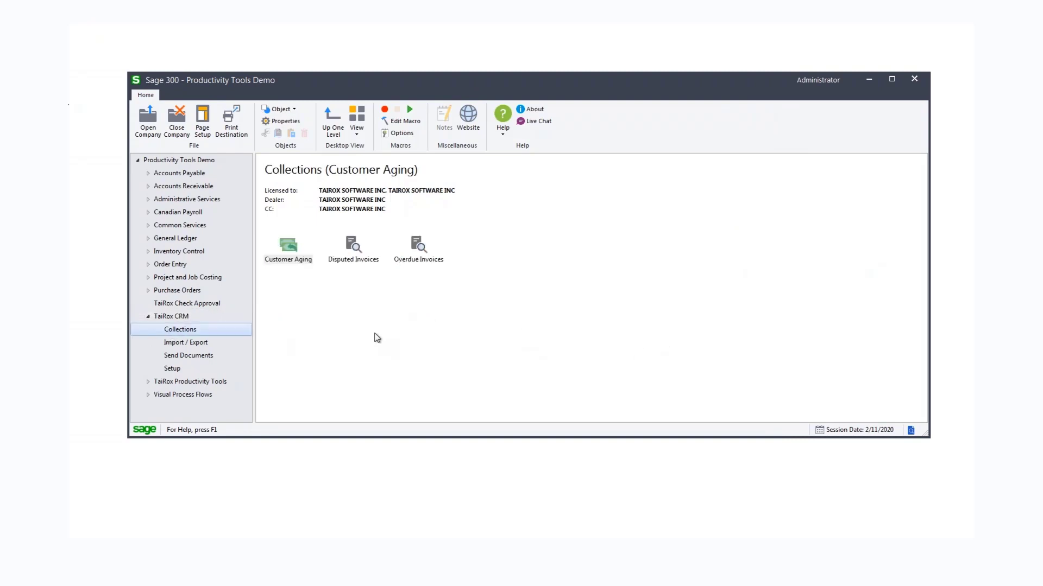
{"action": "left_click", "coordinate": [354, 249]}
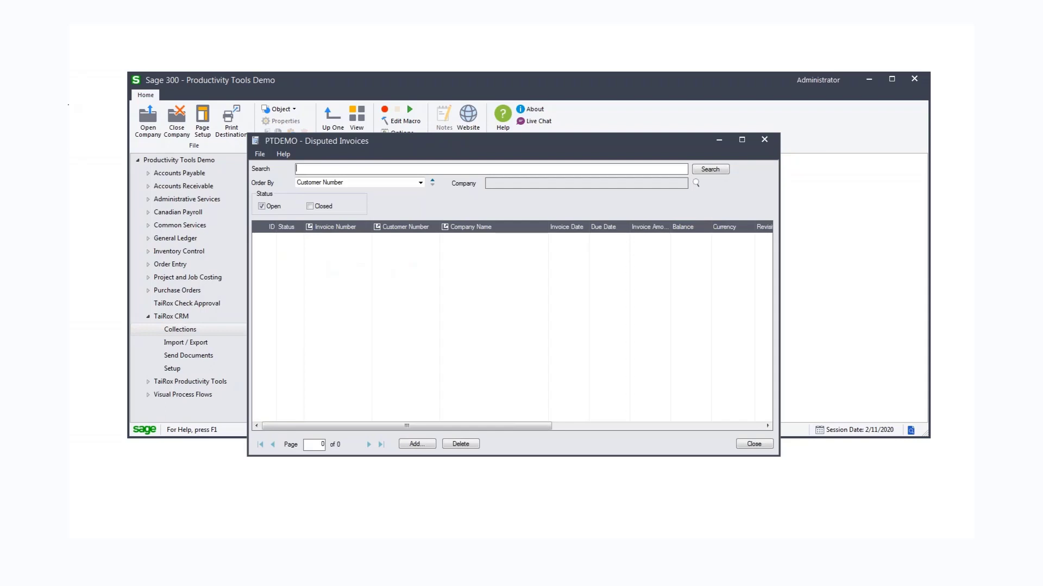
{"action": "left_click", "coordinate": [415, 444]}
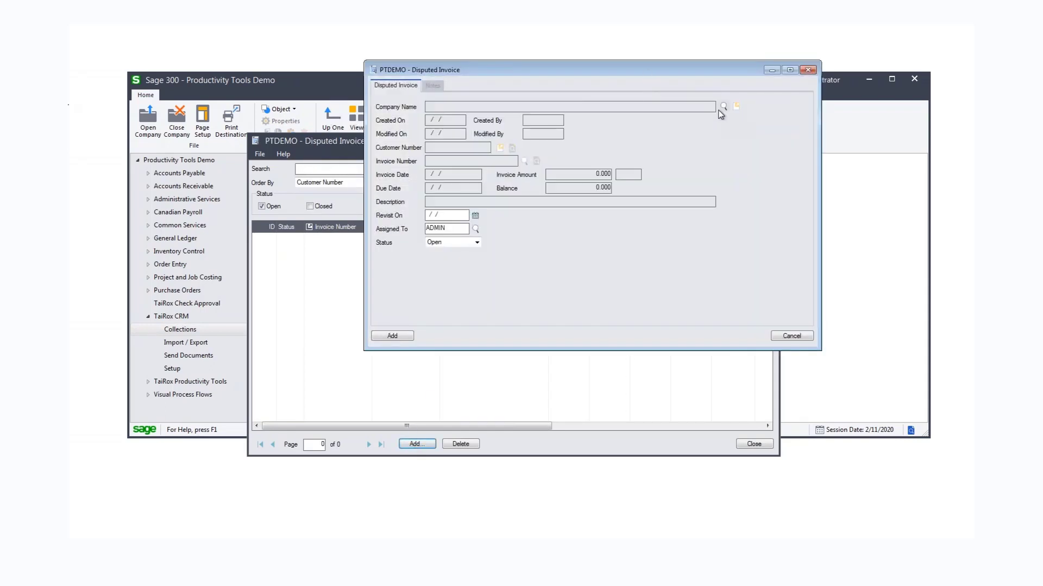
{"action": "left_click", "coordinate": [723, 107]}
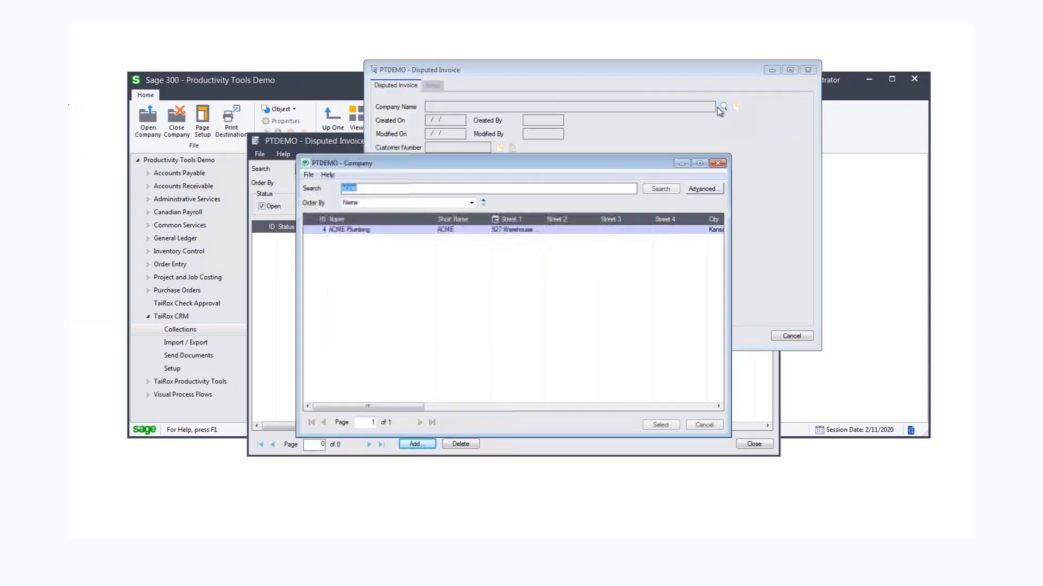
{"action": "left_click", "coordinate": [664, 426]}
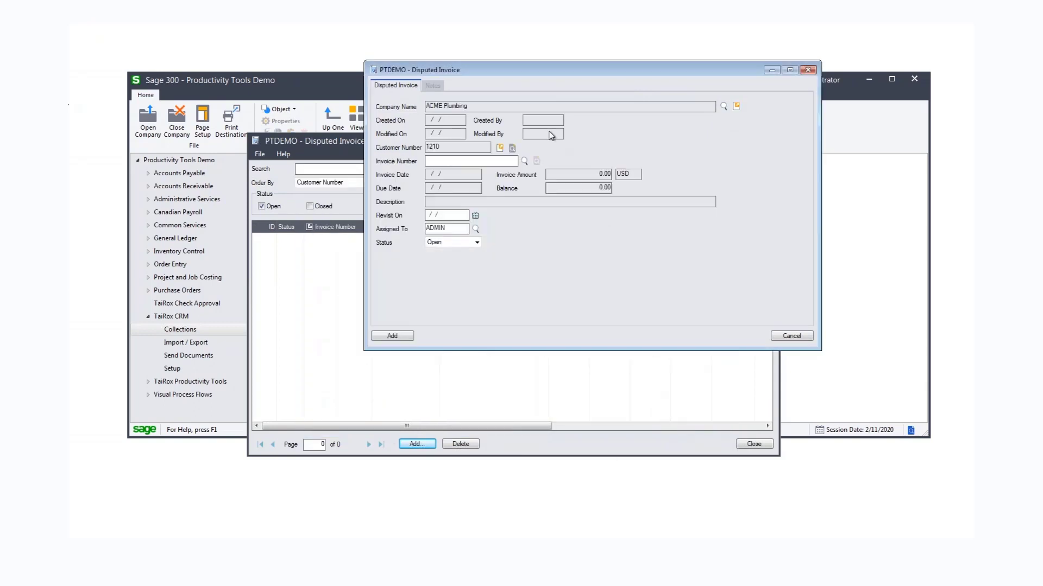
Step: Choose the invoice ending in 014, set its revisit date to 02/12/2020 and add the disputed invoice
{"action": "left_click", "coordinate": [525, 161]}
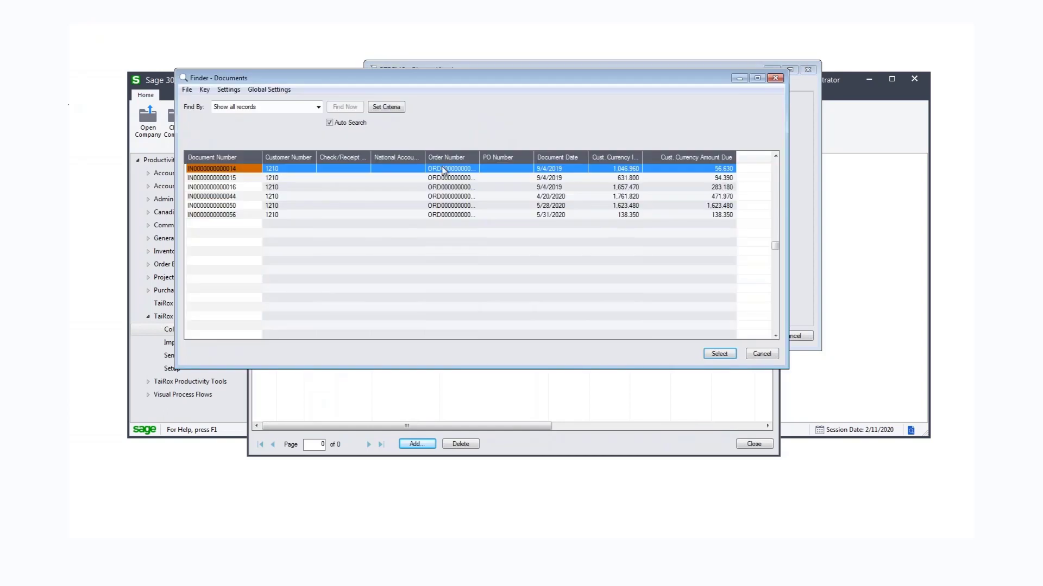
{"action": "left_click", "coordinate": [719, 354]}
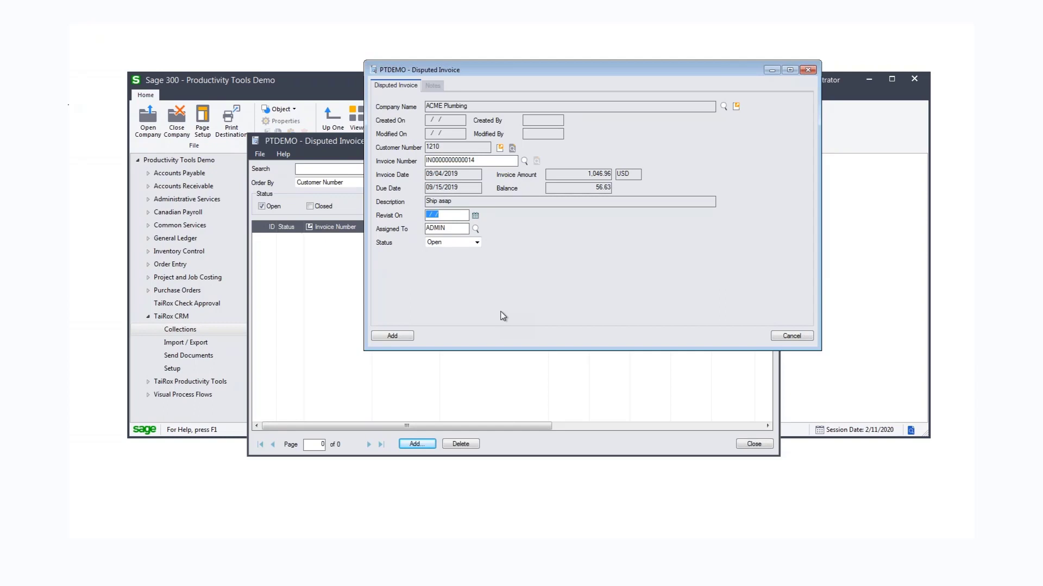
{"action": "left_click", "coordinate": [475, 216]}
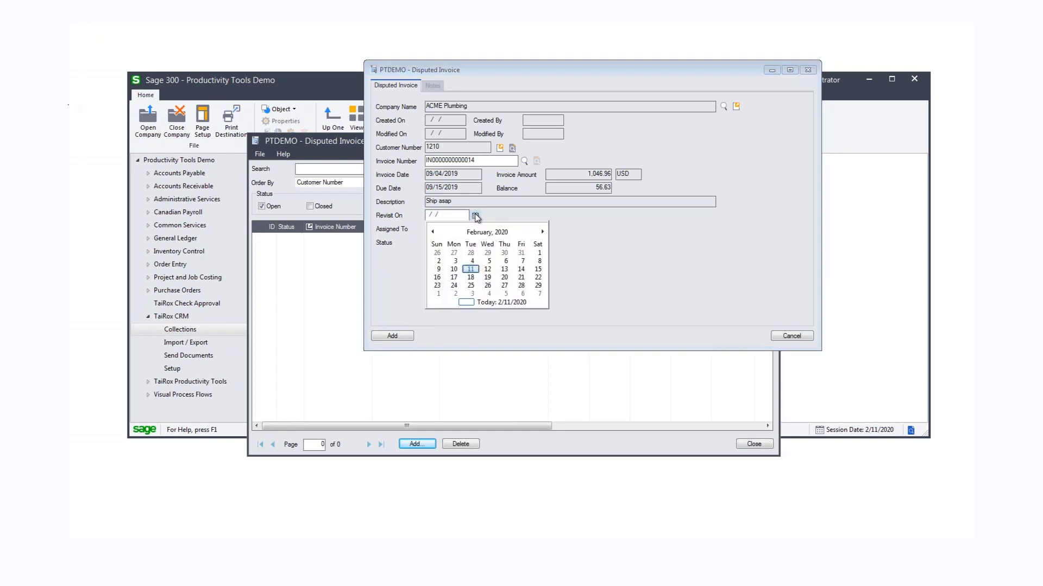
{"action": "left_click", "coordinate": [488, 269]}
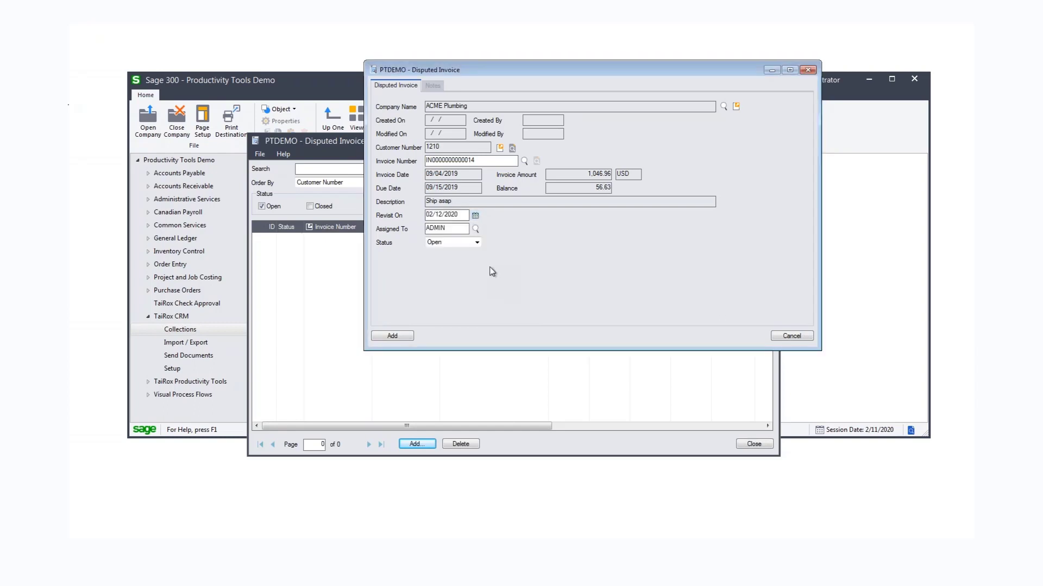
{"action": "key", "text": "Tab"}
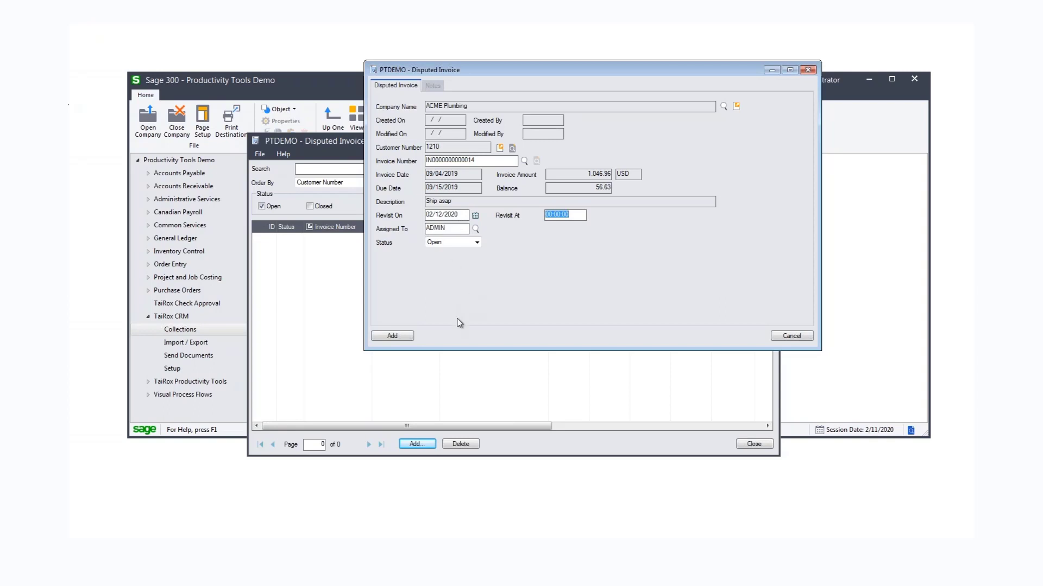
{"action": "left_click", "coordinate": [407, 337]}
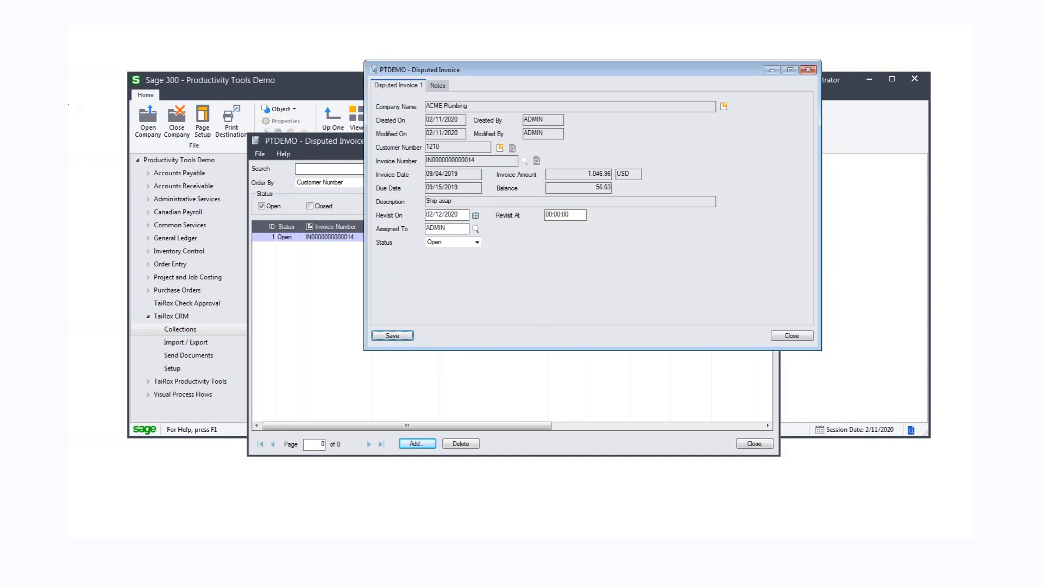
Step: Add a note named "Broken" to the disputed invoice with the text "Customer said that 1 of 5 lamps was broken"
{"action": "left_click", "coordinate": [437, 86]}
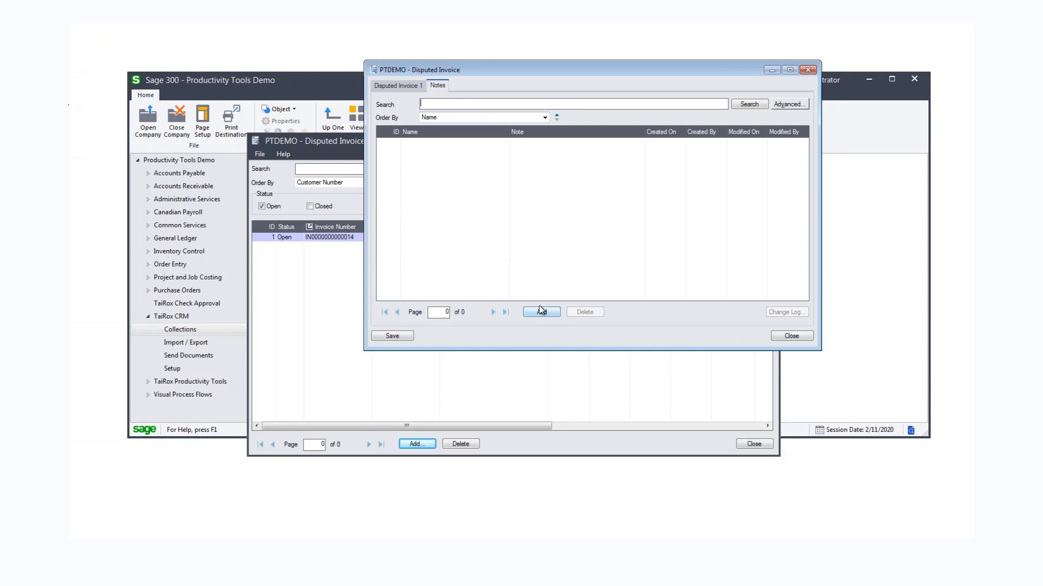
{"action": "left_click", "coordinate": [542, 315]}
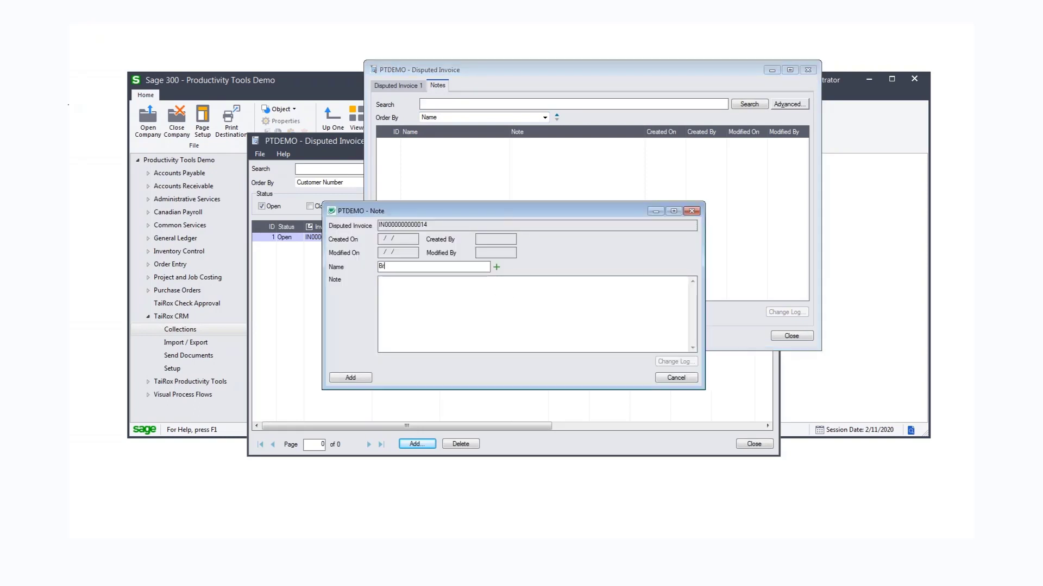
{"action": "type", "text": "Broke"}
{"action": "key", "text": "BackSpace"}
{"action": "type", "text": "Customer"}
{"action": "type", "text": "emlamps was broken"}
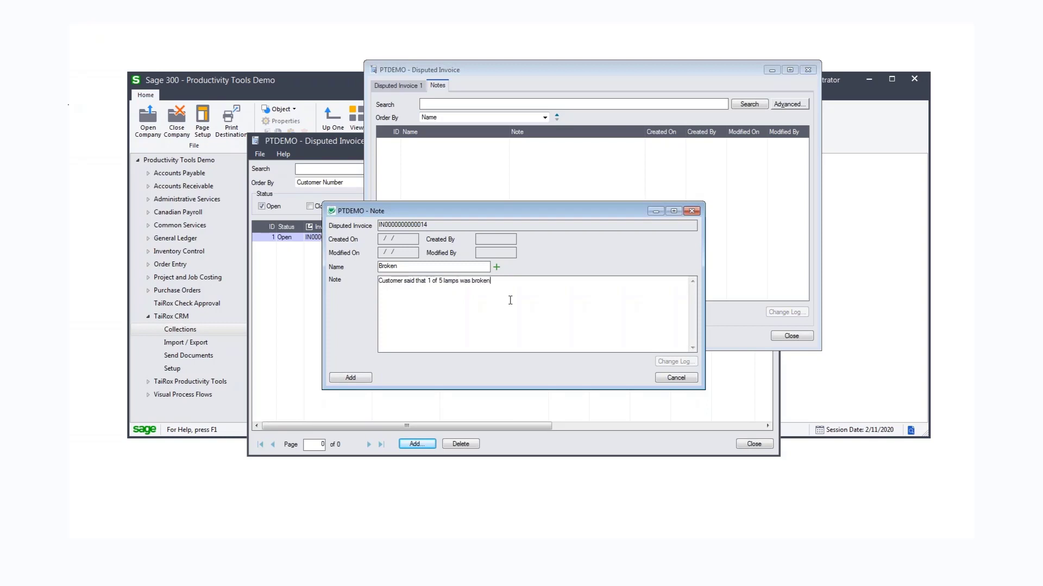
{"action": "left_click", "coordinate": [350, 378]}
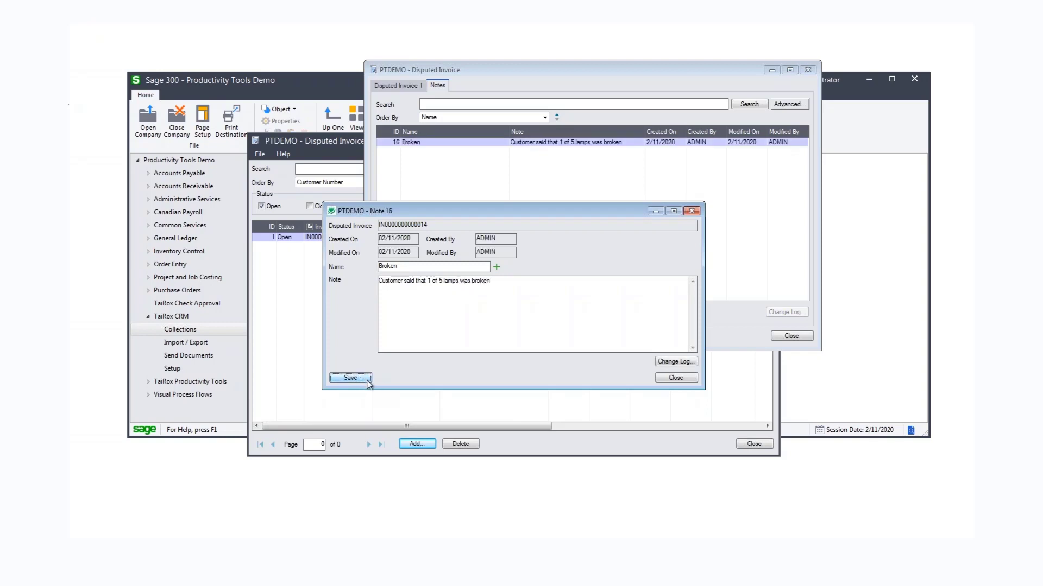
Step: Close the note, the disputed invoice record and the Disputed Invoices list
{"action": "left_click", "coordinate": [673, 377]}
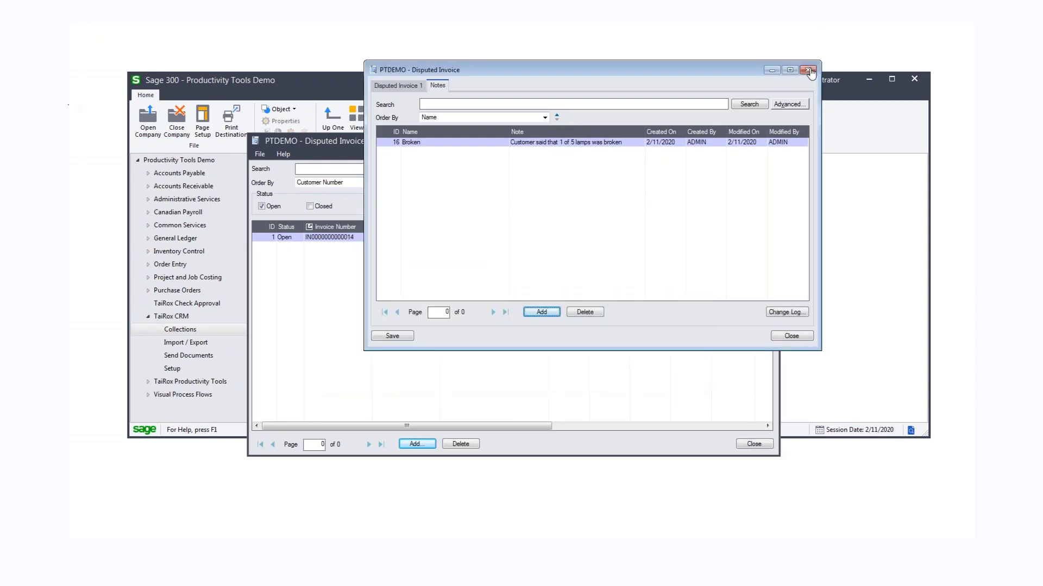
{"action": "left_click", "coordinate": [809, 71]}
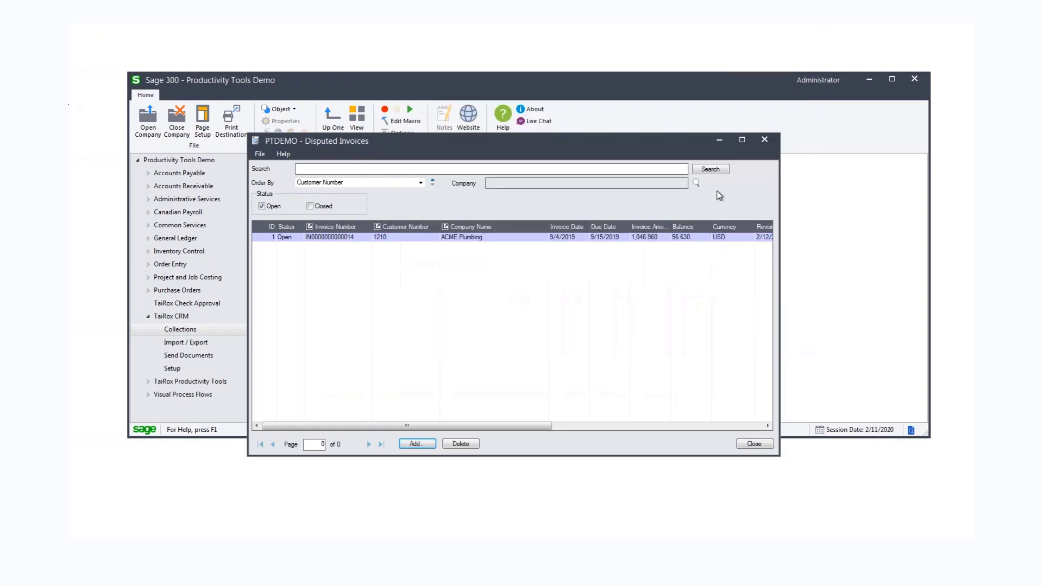
{"action": "left_click", "coordinate": [764, 141]}
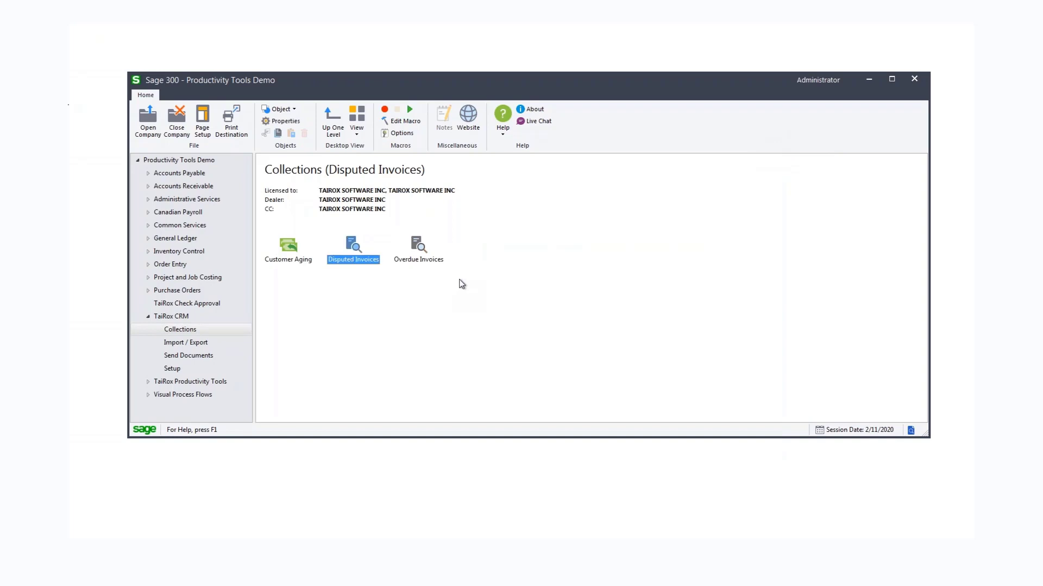
Step: Run Customer Aging from the CRM Collections area with disputed invoices included, and rerun it with disputed invoices excluded
{"action": "double_click", "coordinate": [290, 257]}
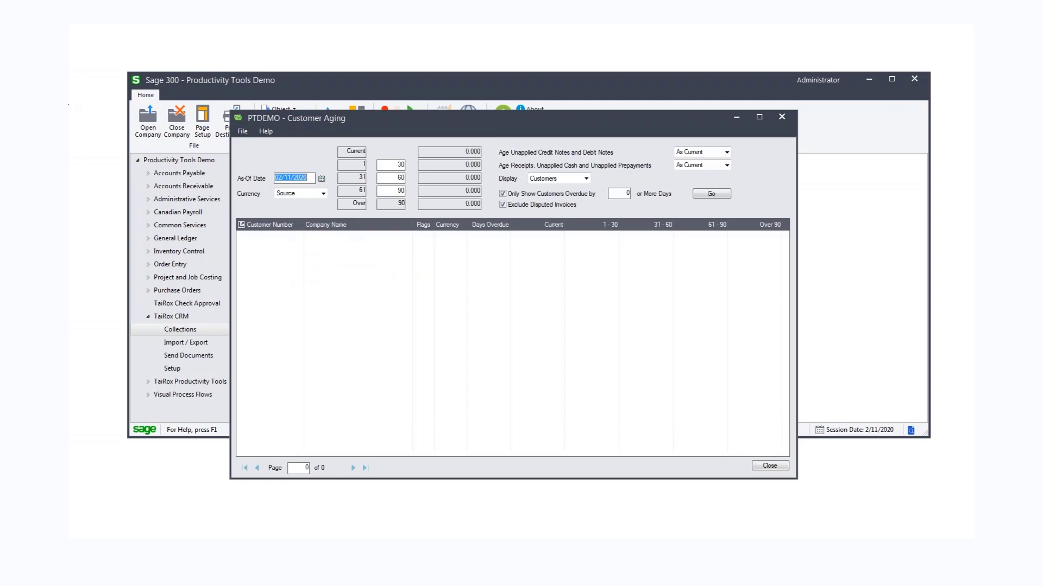
{"action": "left_click", "coordinate": [503, 205]}
{"action": "left_click", "coordinate": [715, 193]}
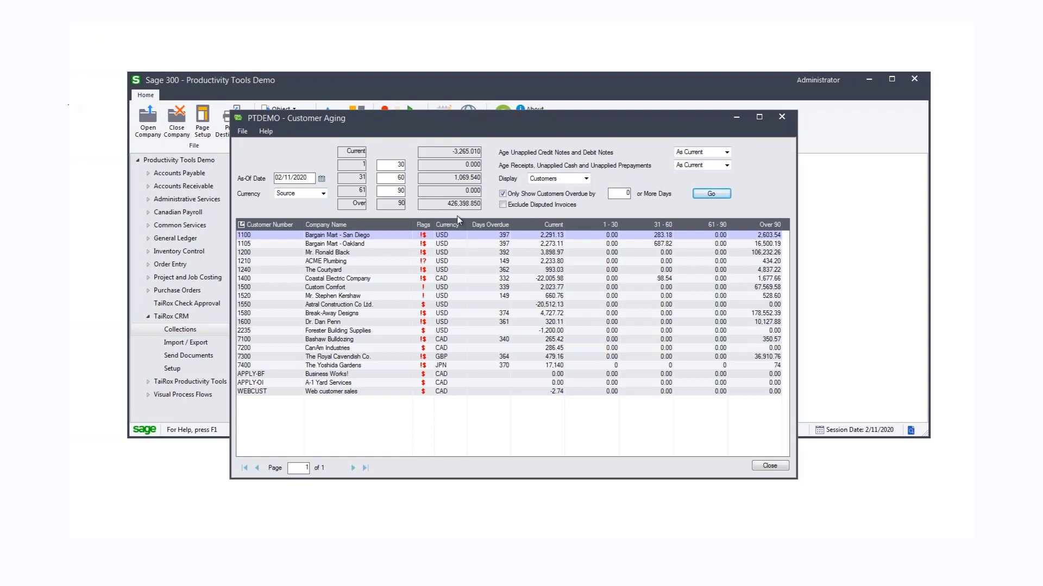
{"action": "left_click", "coordinate": [502, 204]}
{"action": "left_click", "coordinate": [713, 196]}
Step: Review ACME Plumbing's documents, cases, notes and communications from the aging list, and close its customer information and Customer Aging
{"action": "mouse_move", "coordinate": [425, 239]}
{"action": "double_click", "coordinate": [366, 260]}
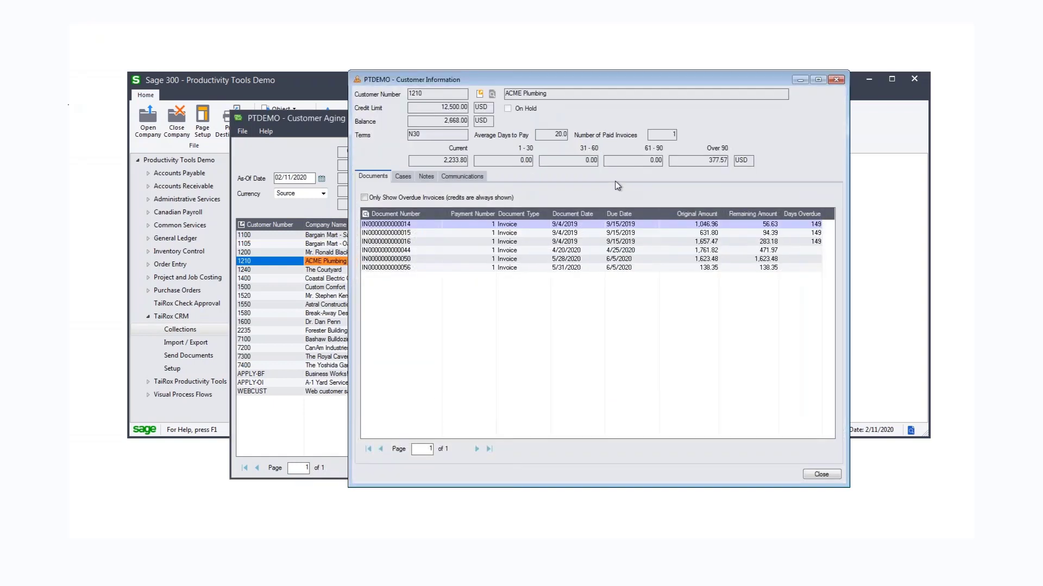
{"action": "left_click", "coordinate": [403, 178]}
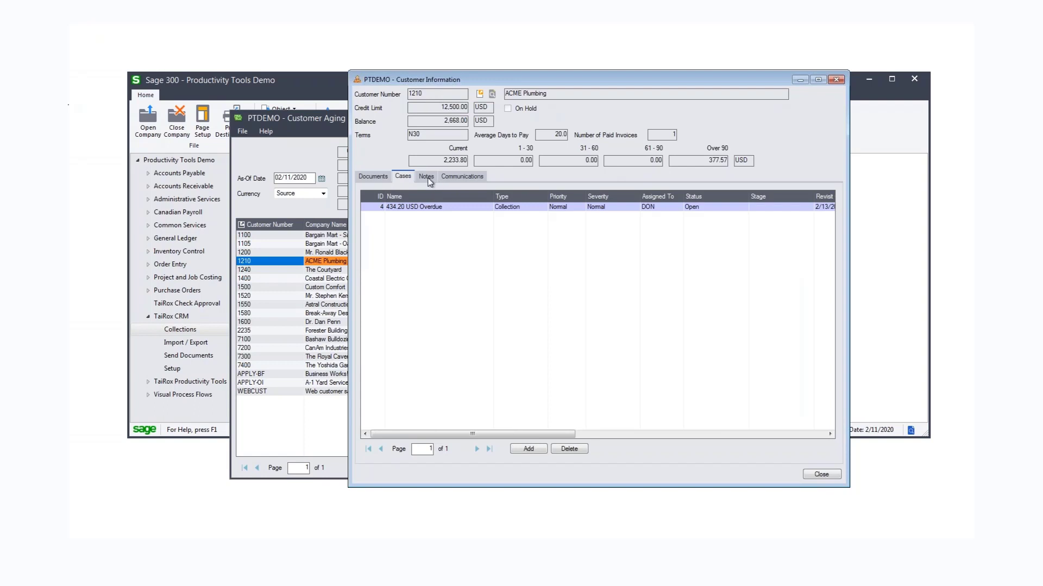
{"action": "left_click", "coordinate": [430, 182]}
{"action": "left_click", "coordinate": [461, 181]}
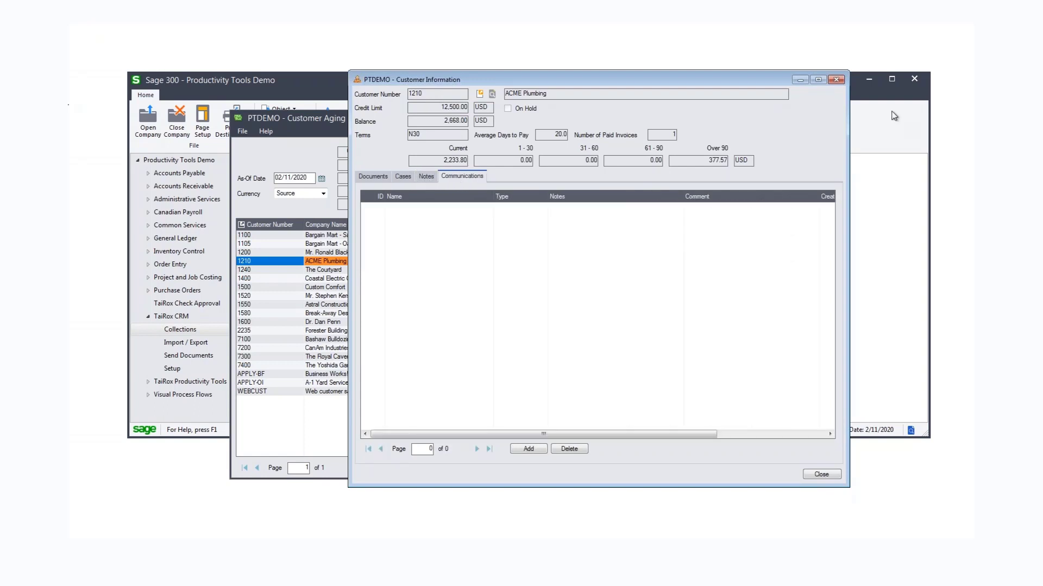
{"action": "left_click", "coordinate": [836, 80]}
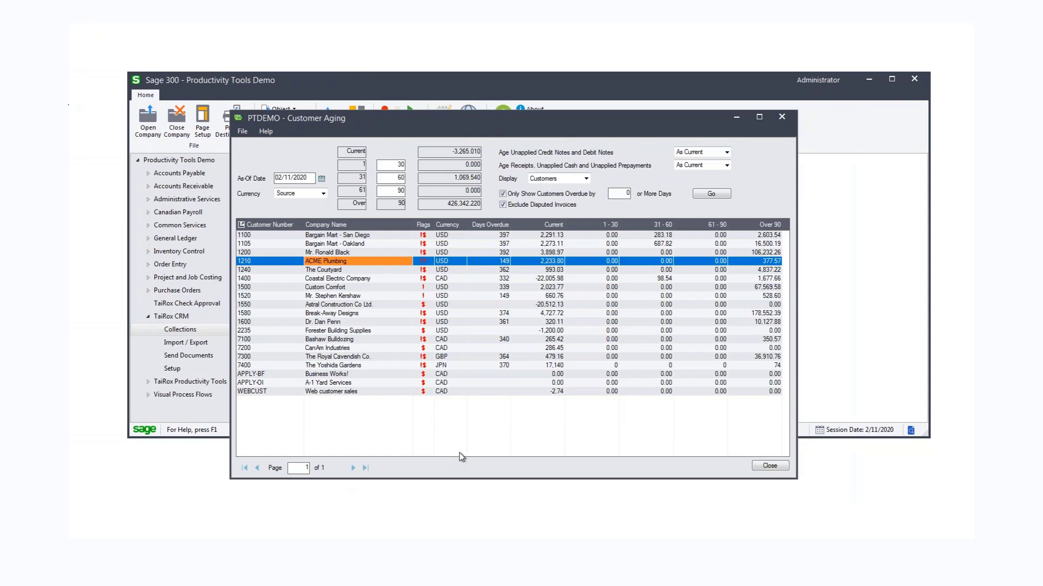
{"action": "left_click", "coordinate": [780, 120]}
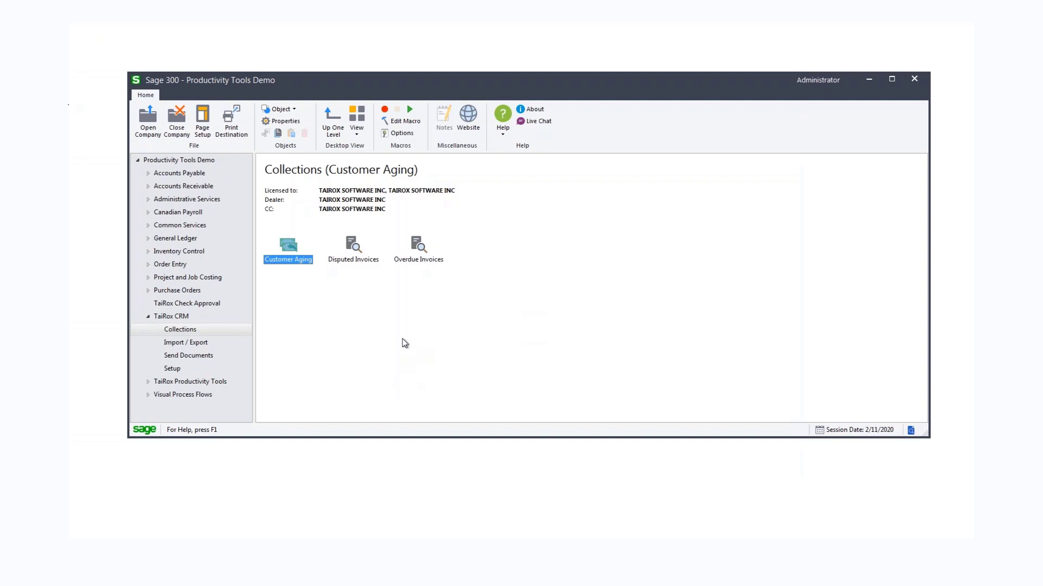
Step: Open Overdue Invoices in the CRM Collections area, update the list and dismiss the resulting message log
{"action": "left_click", "coordinate": [430, 261]}
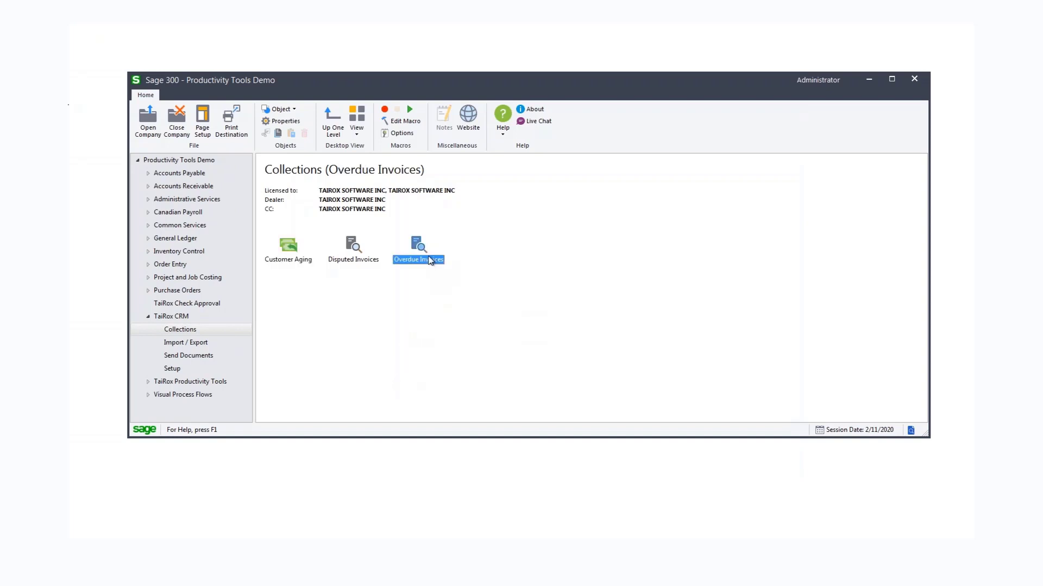
{"action": "double_click", "coordinate": [430, 261]}
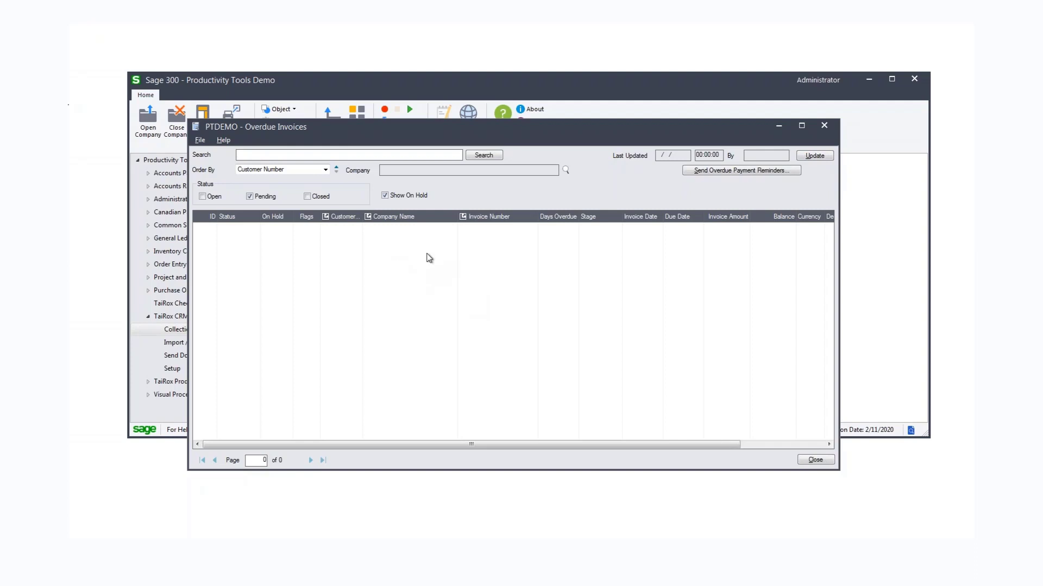
{"action": "left_click", "coordinate": [821, 155]}
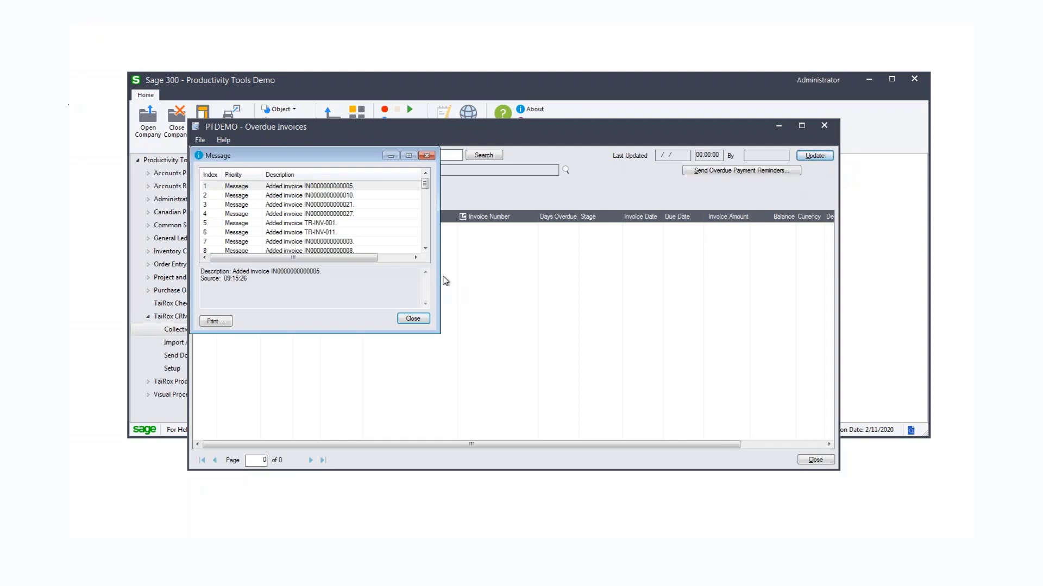
{"action": "left_click", "coordinate": [415, 320]}
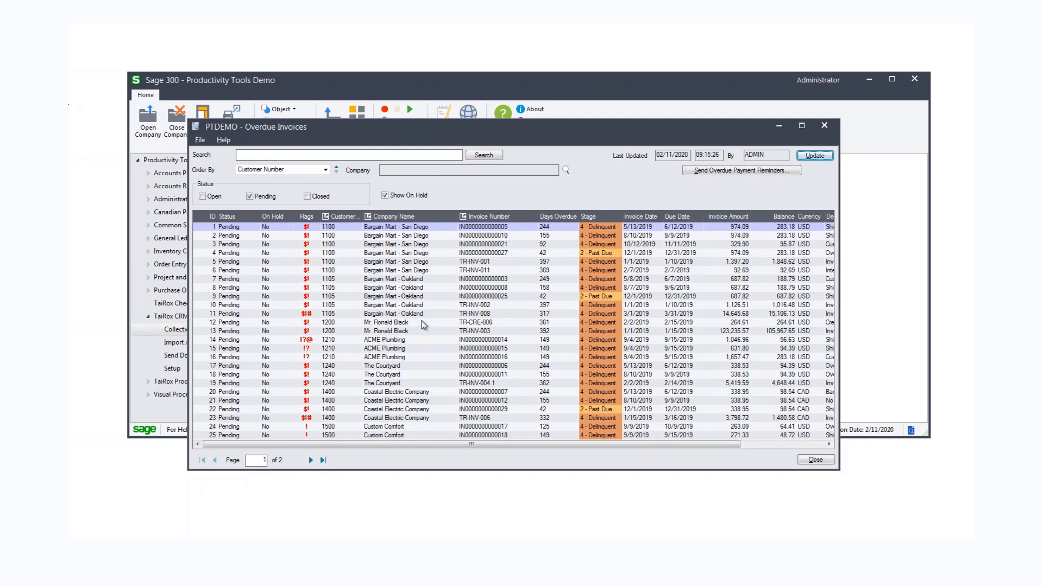
Step: Search the overdue invoices for "bar" and show both the open and pending statuses
{"action": "left_click", "coordinate": [391, 156]}
{"action": "type", "text": "bar"}
{"action": "key", "text": "Return"}
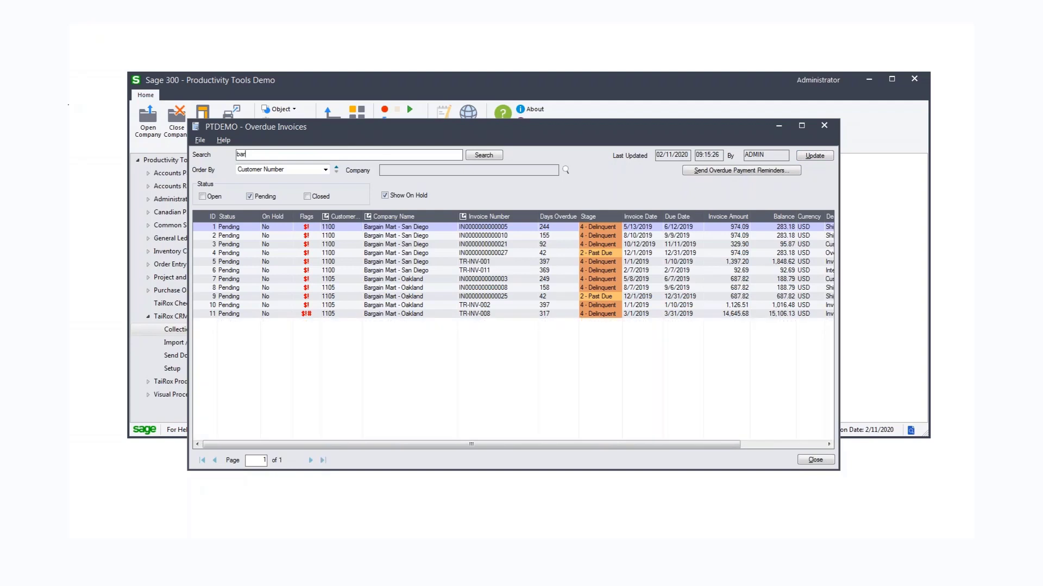
{"action": "left_click", "coordinate": [203, 198]}
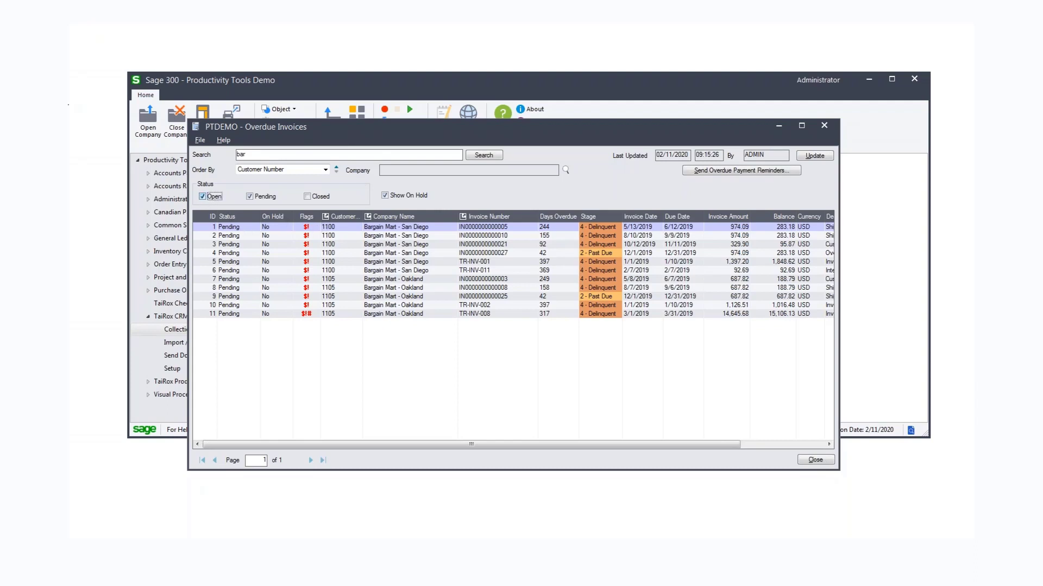
{"action": "left_click", "coordinate": [248, 198]}
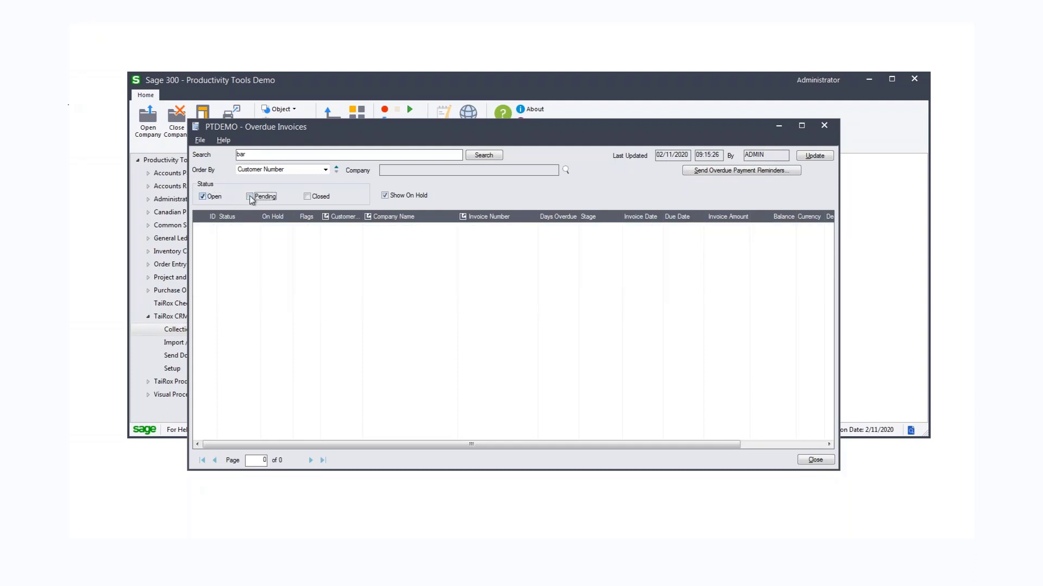
{"action": "left_click", "coordinate": [251, 198]}
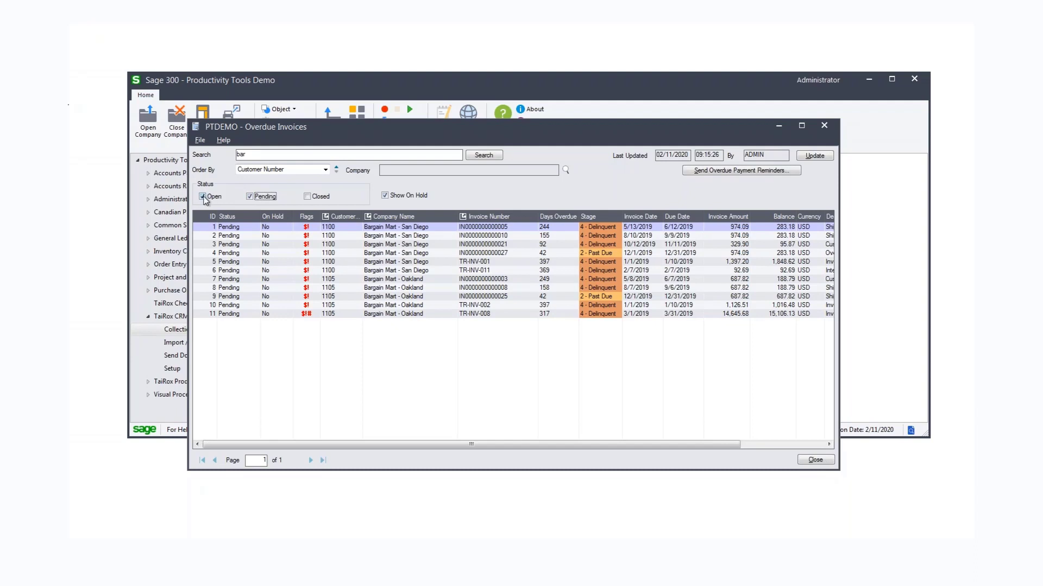
Step: Send overdue payment reminders for the filtered invoices, review the reminder log, and close the log and the summary
{"action": "left_click", "coordinate": [734, 171]}
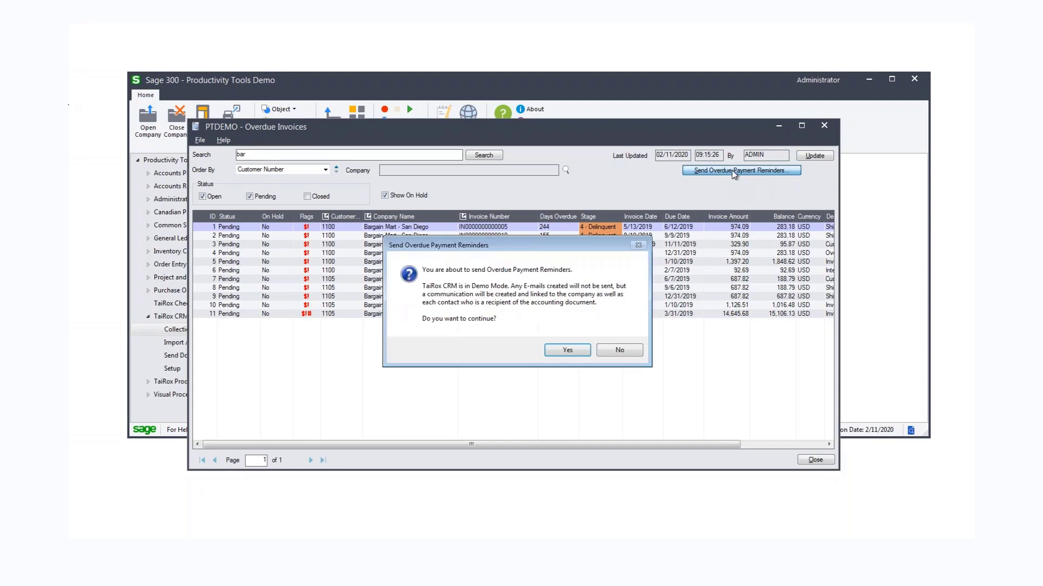
{"action": "left_click", "coordinate": [568, 352]}
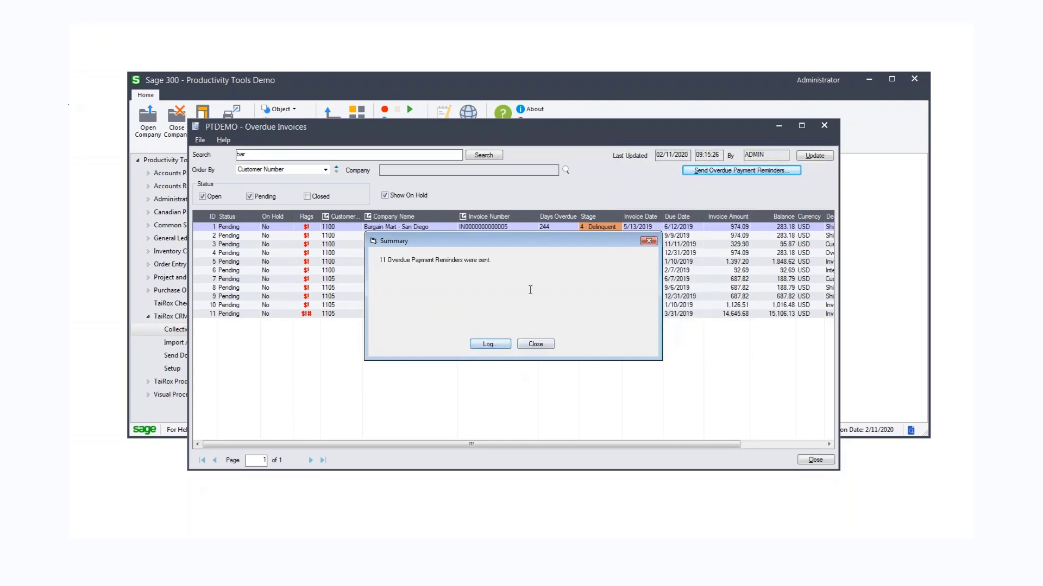
{"action": "left_click", "coordinate": [490, 345]}
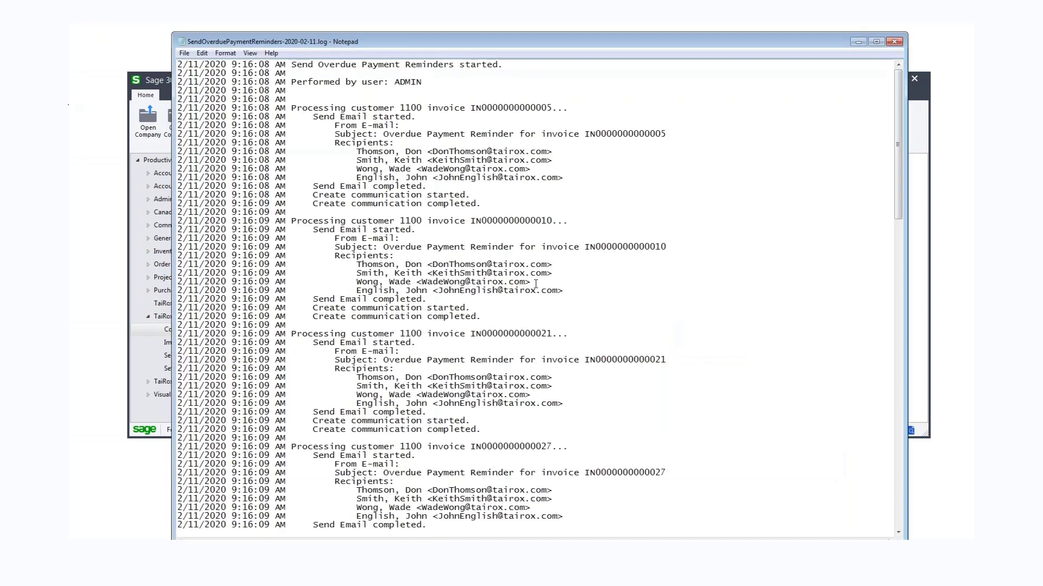
{"action": "scroll", "coordinate": [535, 283], "scroll_direction": "down", "scroll_amount": 20}
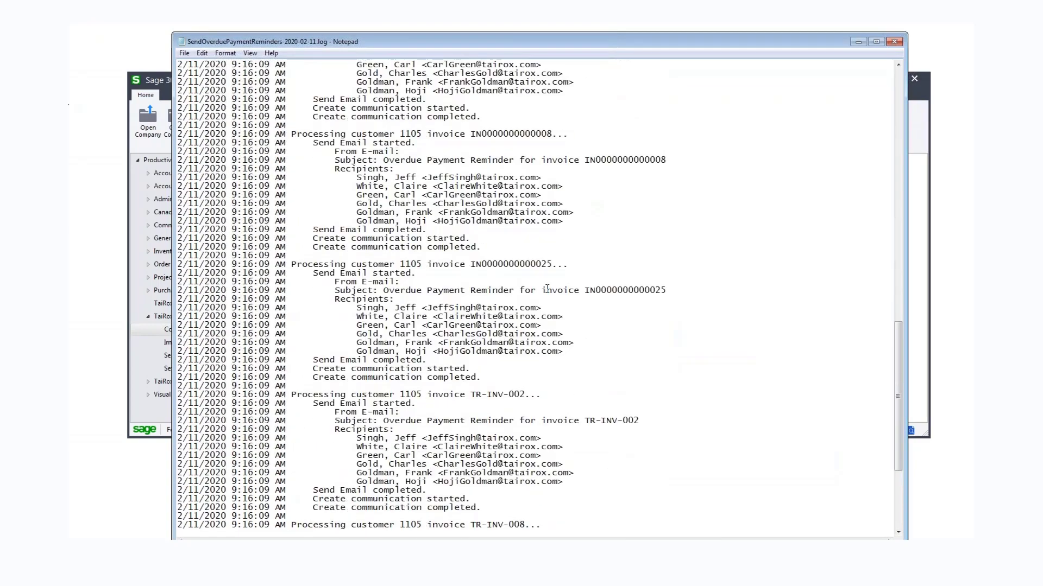
{"action": "scroll", "coordinate": [548, 289], "scroll_direction": "down", "scroll_amount": 2}
{"action": "scroll", "coordinate": [546, 292], "scroll_direction": "up", "scroll_amount": 20}
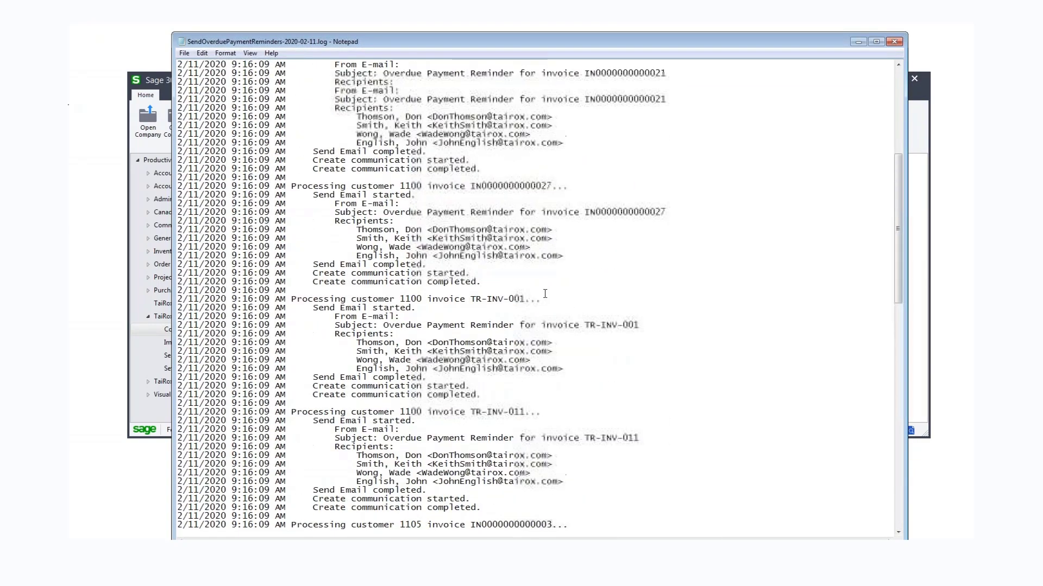
{"action": "scroll", "coordinate": [545, 293], "scroll_direction": "up", "scroll_amount": 10}
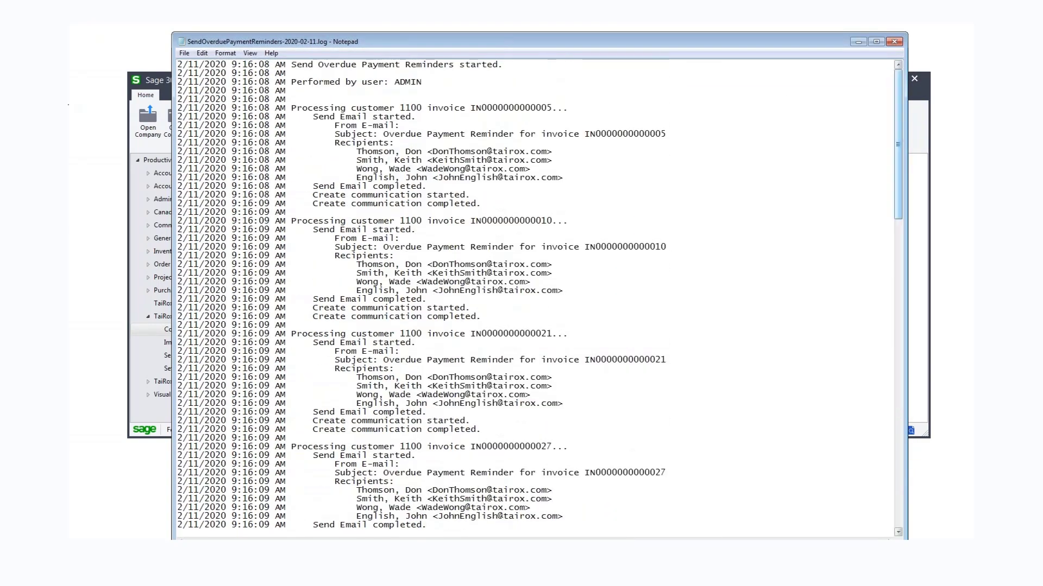
{"action": "left_click", "coordinate": [895, 43]}
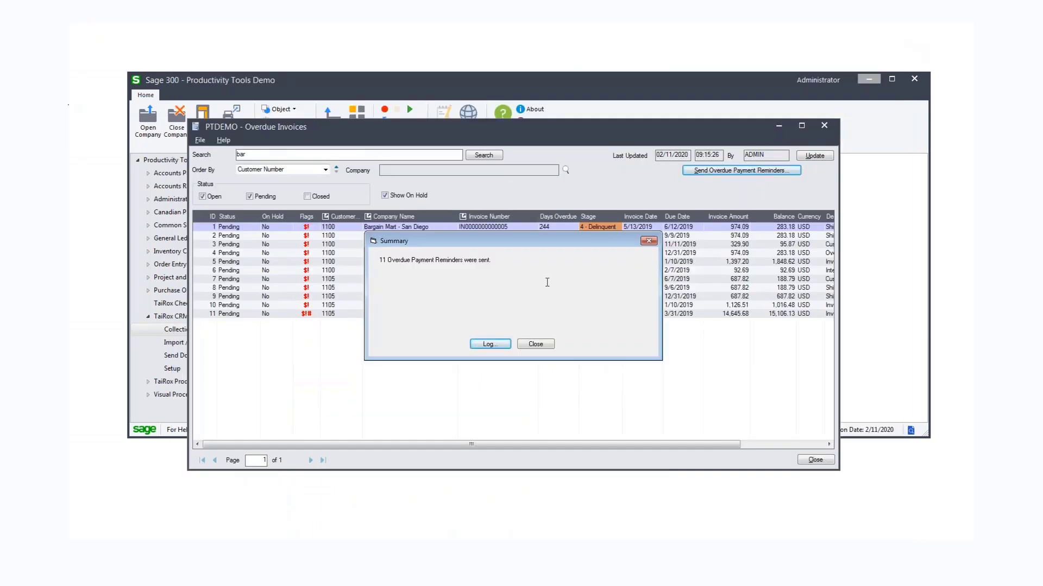
{"action": "left_click", "coordinate": [535, 344]}
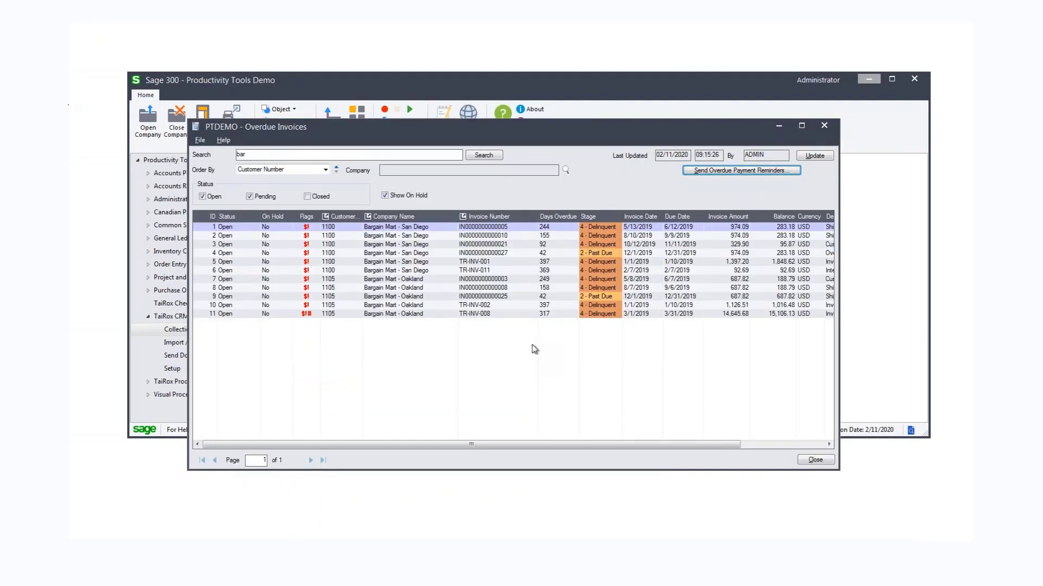
Step: Hide the open invoices and clear the search text to list all pending overdue invoices
{"action": "left_click", "coordinate": [203, 196]}
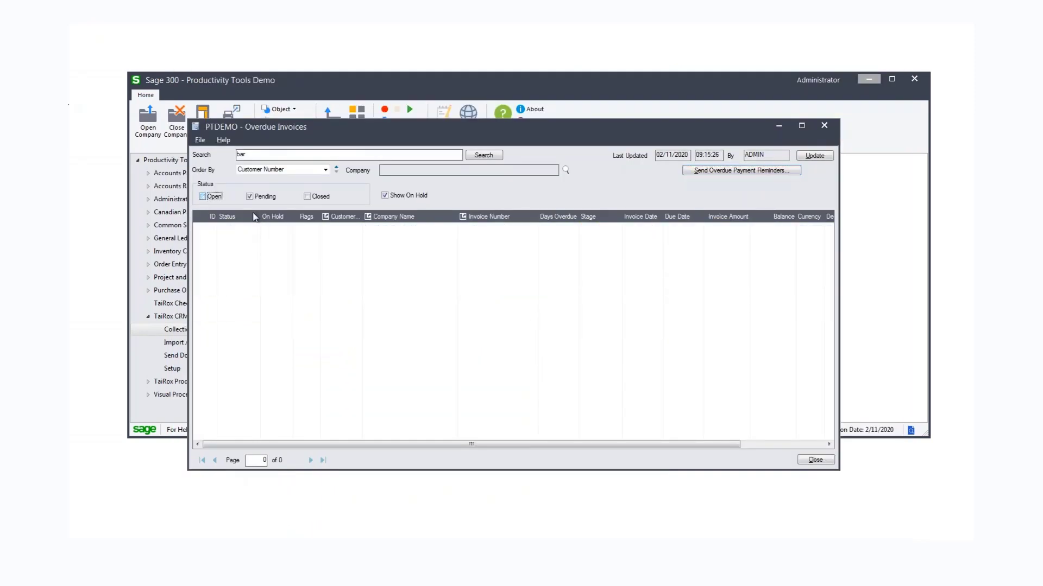
{"action": "double_click", "coordinate": [263, 154]}
{"action": "key", "text": "BackSpace"}
{"action": "key", "text": "Return"}
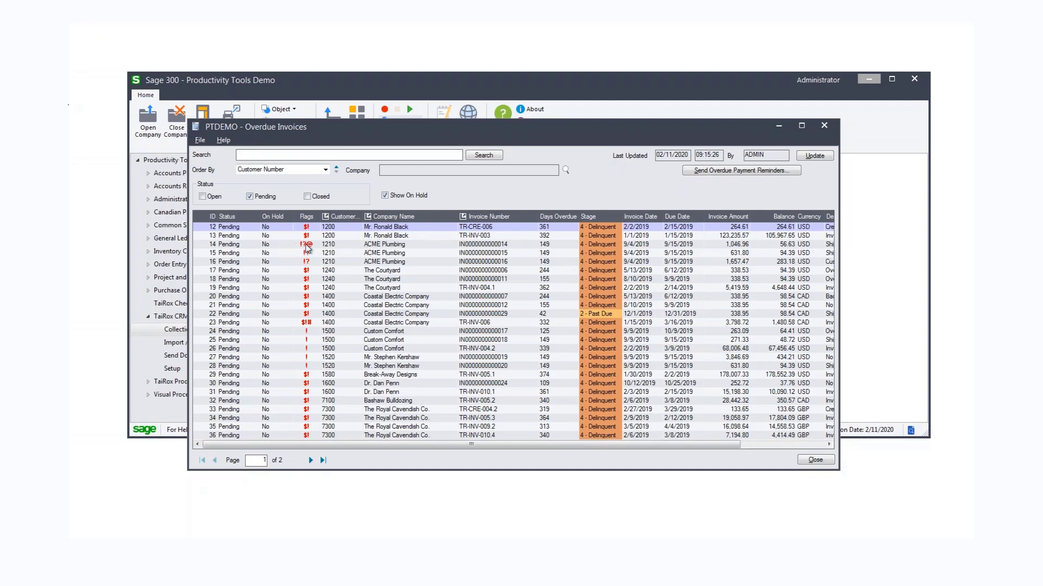
Step: Put ACME Plumbing's overdue invoice ending in 014 and Coastal Electric Company's overdue invoice ending in 006 on hold
{"action": "mouse_move", "coordinate": [306, 246]}
{"action": "left_click", "coordinate": [291, 249]}
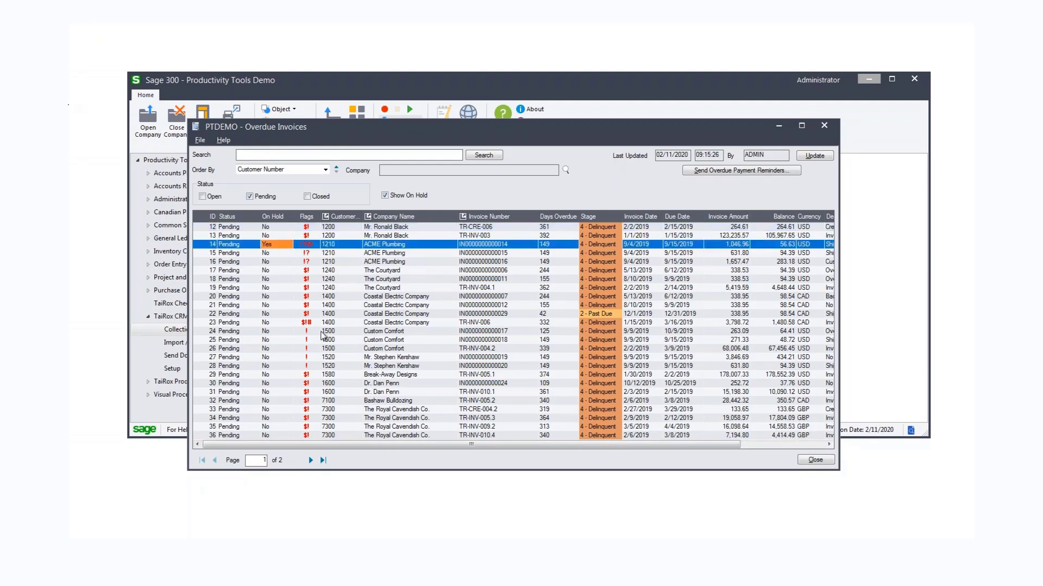
{"action": "mouse_move", "coordinate": [309, 327]}
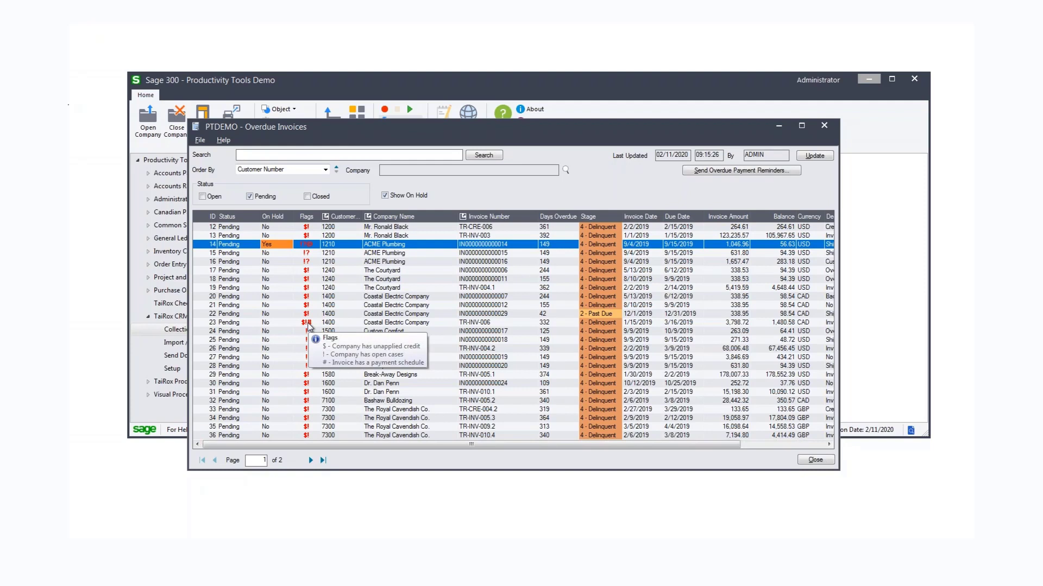
{"action": "left_click", "coordinate": [267, 324]}
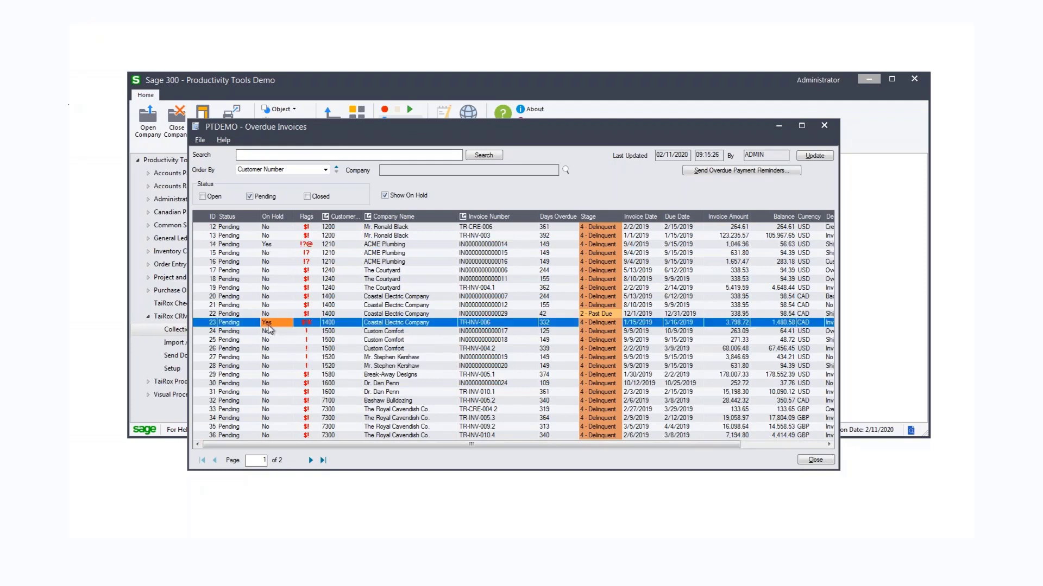
Step: Send overdue payment reminders for the pending invoices not on hold, and show the open invoices in the list again
{"action": "left_click", "coordinate": [741, 171]}
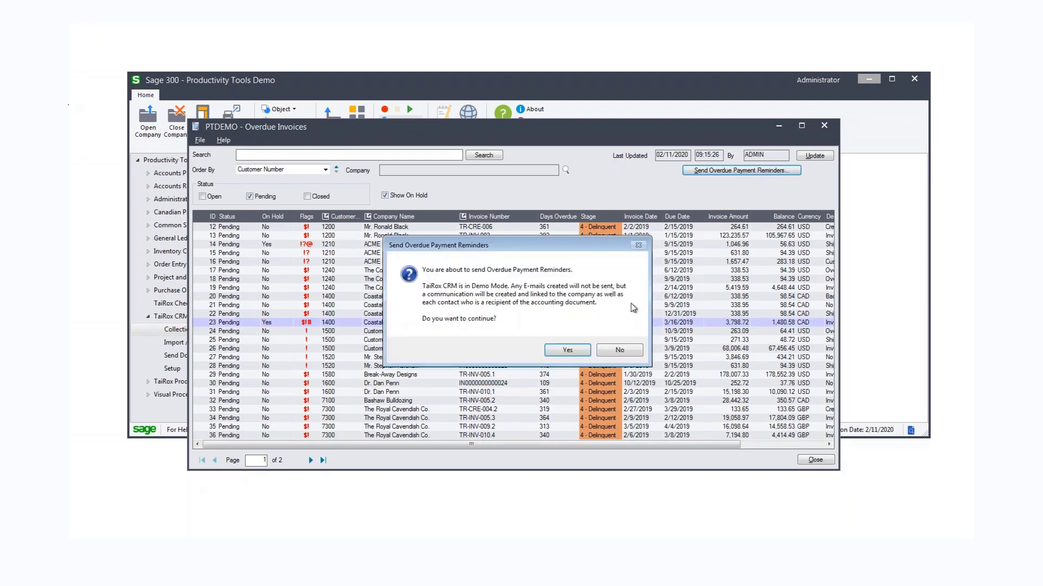
{"action": "left_click", "coordinate": [568, 350]}
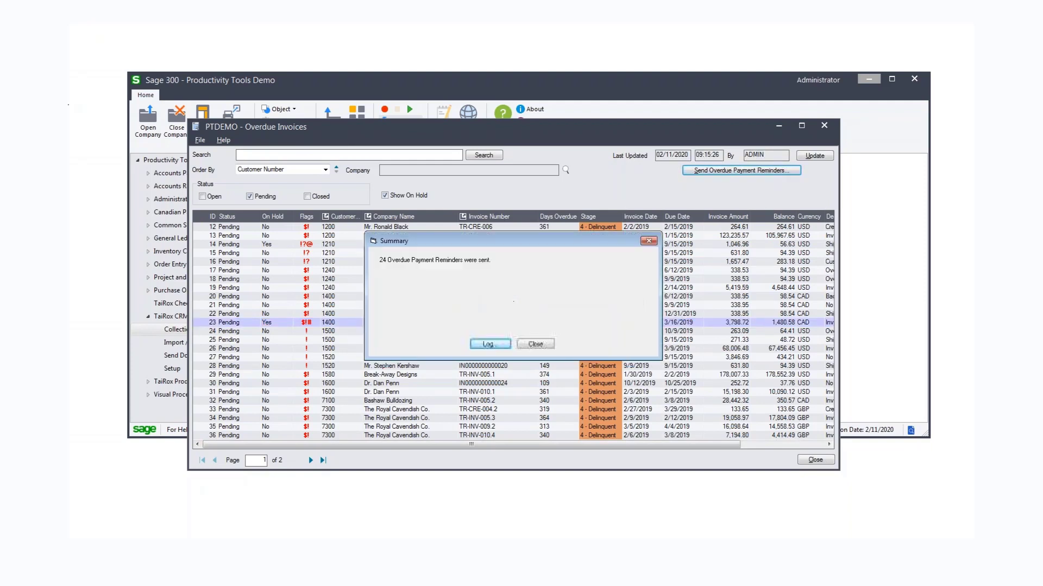
{"action": "left_click", "coordinate": [527, 345]}
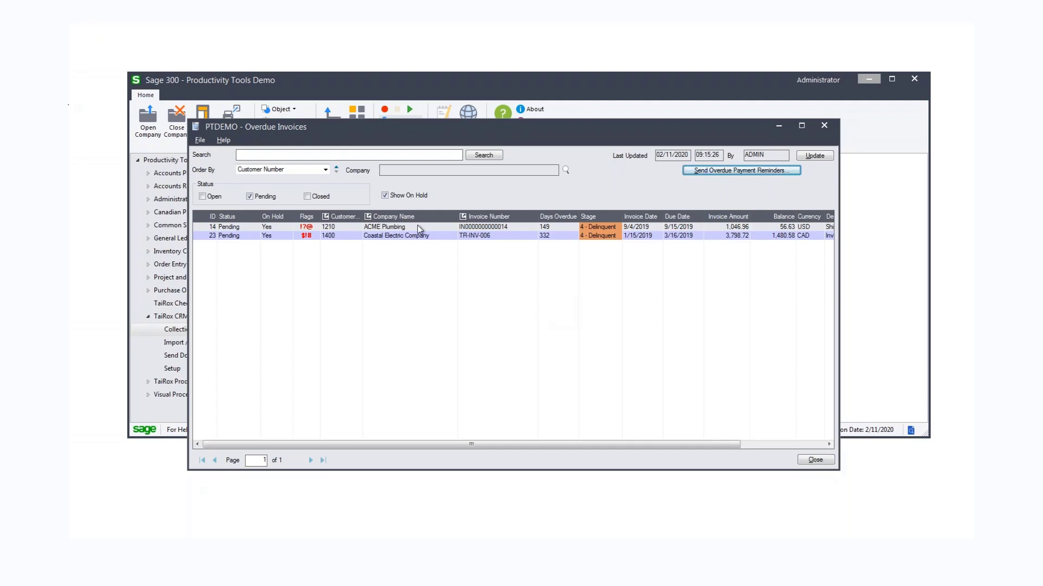
{"action": "left_click", "coordinate": [206, 196]}
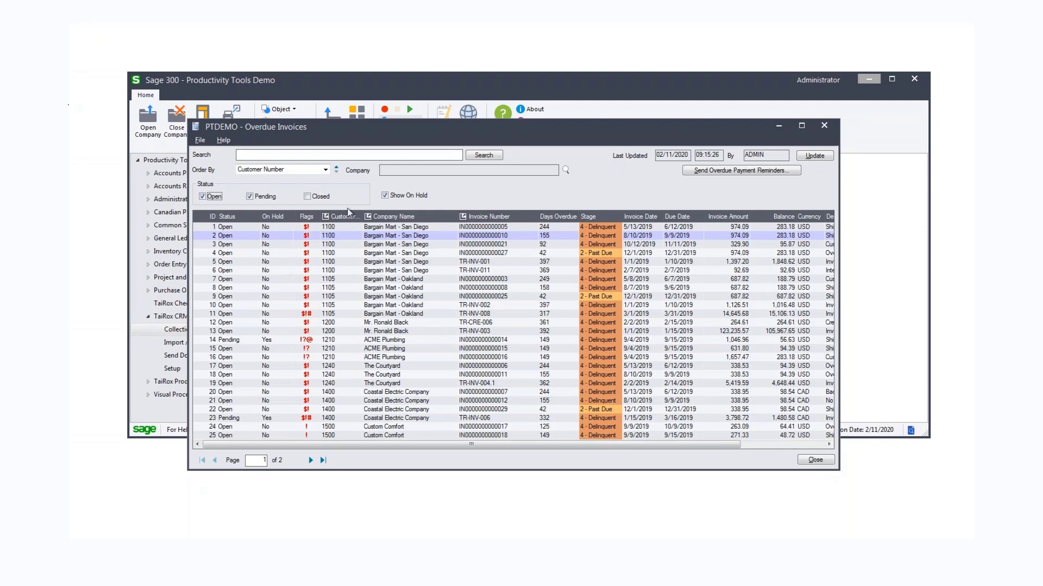
Step: Hide the pending invoices and open Bargain Mart - San Diego's overdue invoice ending in 005
{"action": "left_click", "coordinate": [249, 198]}
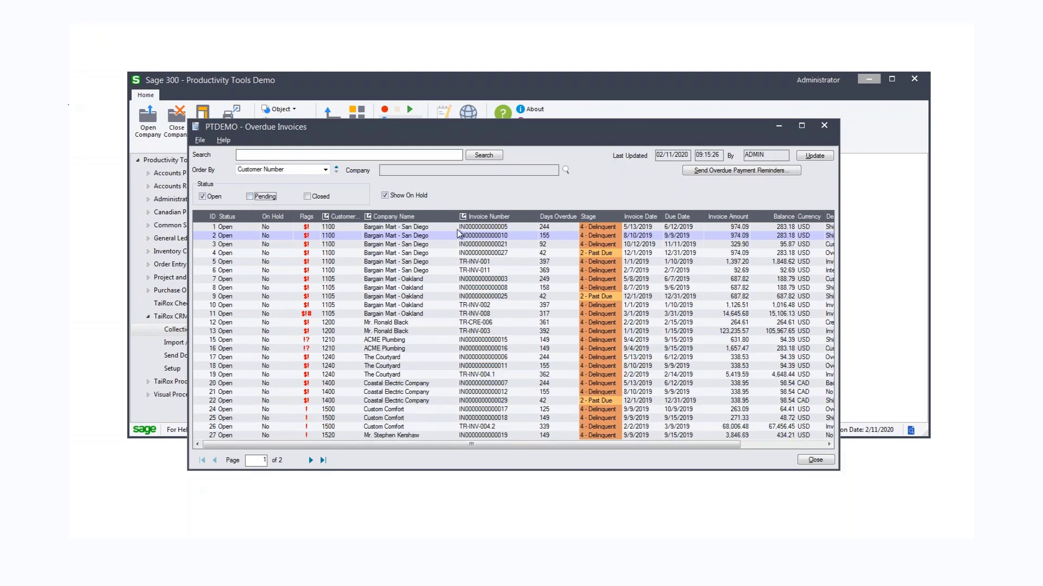
{"action": "left_click", "coordinate": [475, 229]}
{"action": "double_click", "coordinate": [476, 233]}
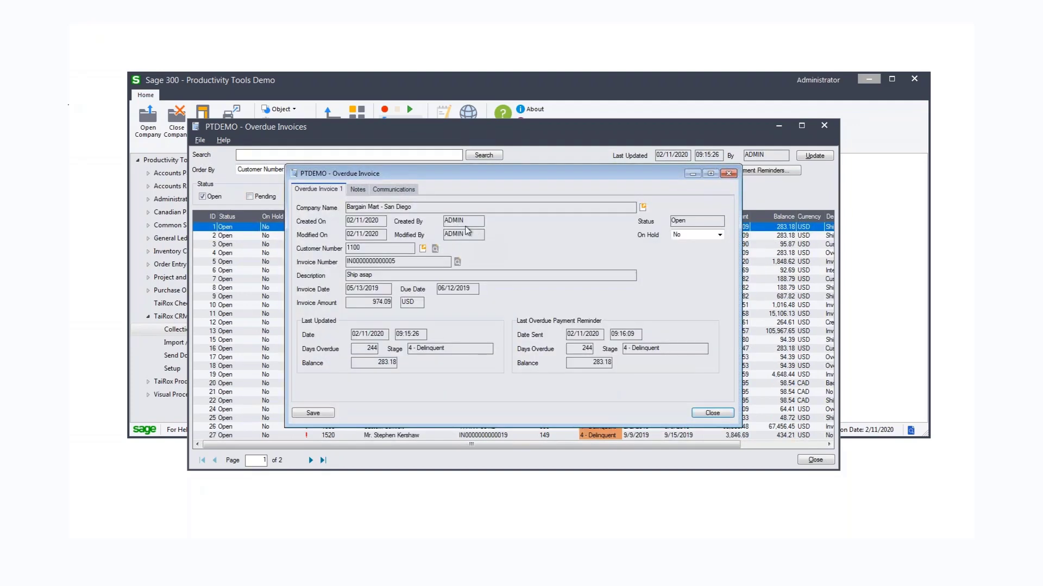
Step: View the payment reminder e-mail stored in the invoice's communications and dismiss the Microsoft Office activation wizard
{"action": "left_click", "coordinate": [390, 191]}
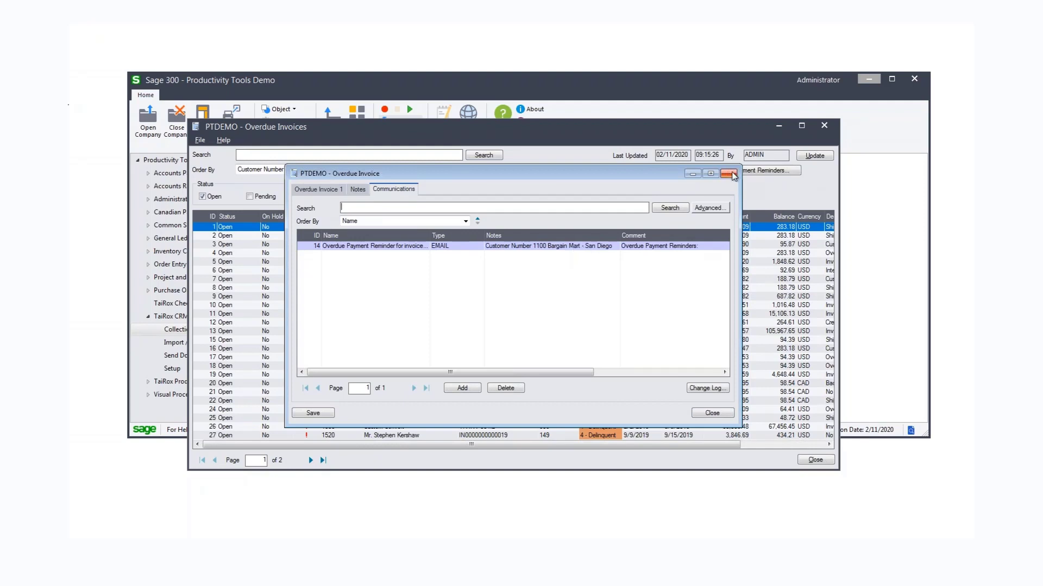
{"action": "left_click", "coordinate": [419, 252]}
{"action": "double_click", "coordinate": [419, 251]}
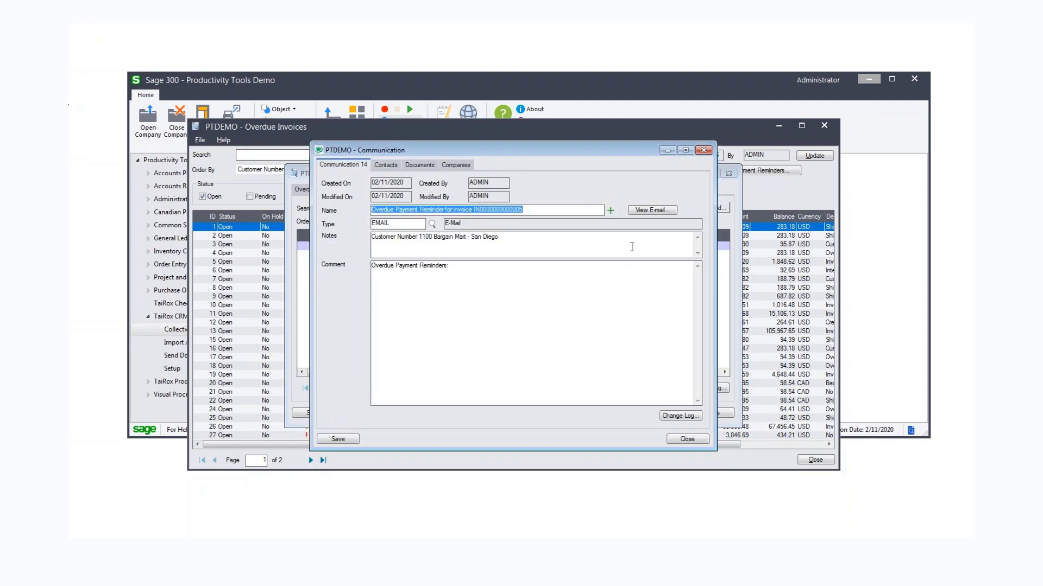
{"action": "left_click", "coordinate": [652, 210]}
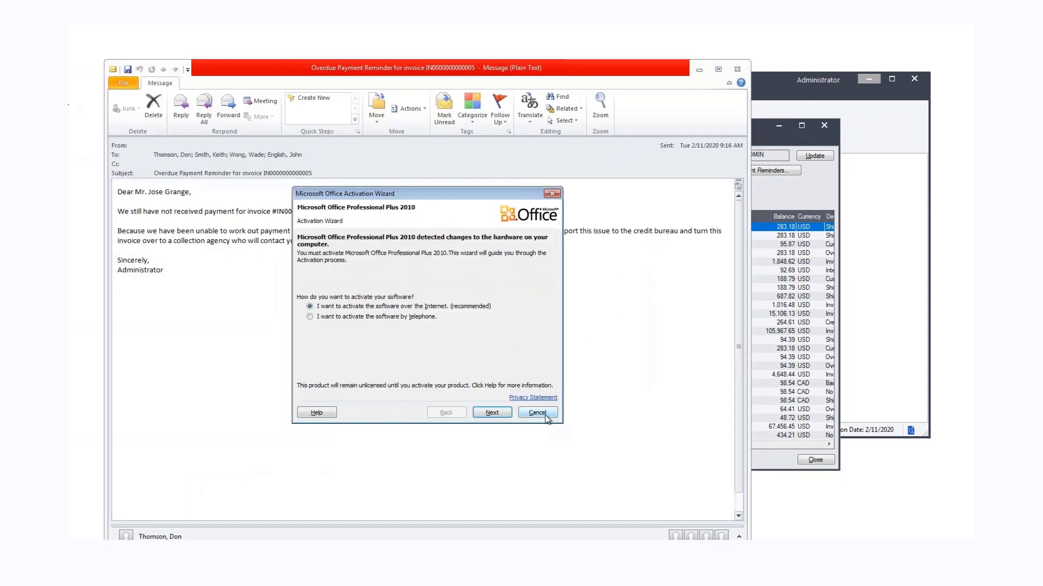
{"action": "left_click", "coordinate": [549, 414]}
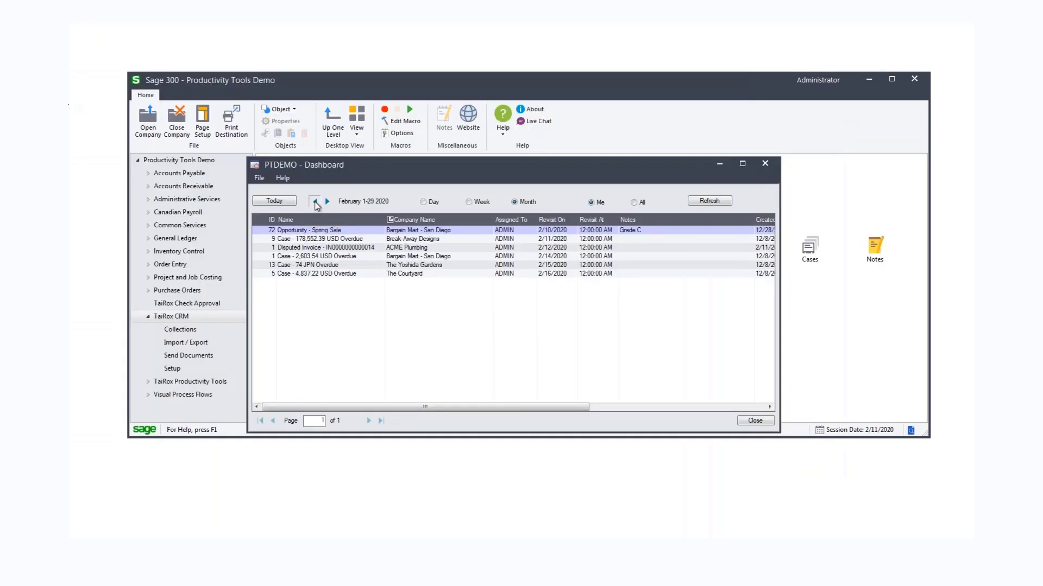
Step: Review the dashboard for January 2020 and for the current day, week and month, ending on February 2020
{"action": "left_click", "coordinate": [314, 201]}
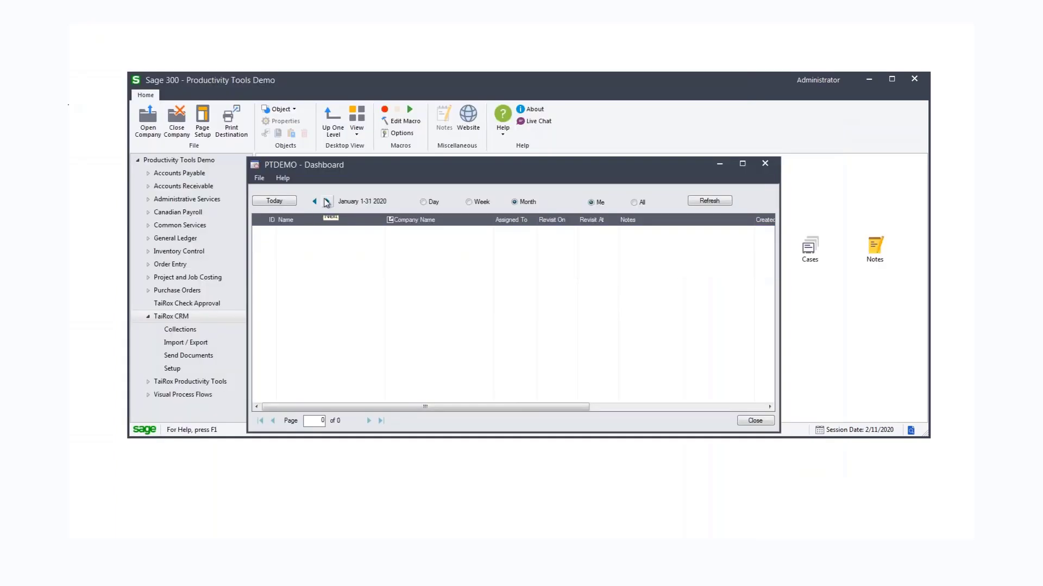
{"action": "left_click", "coordinate": [327, 202]}
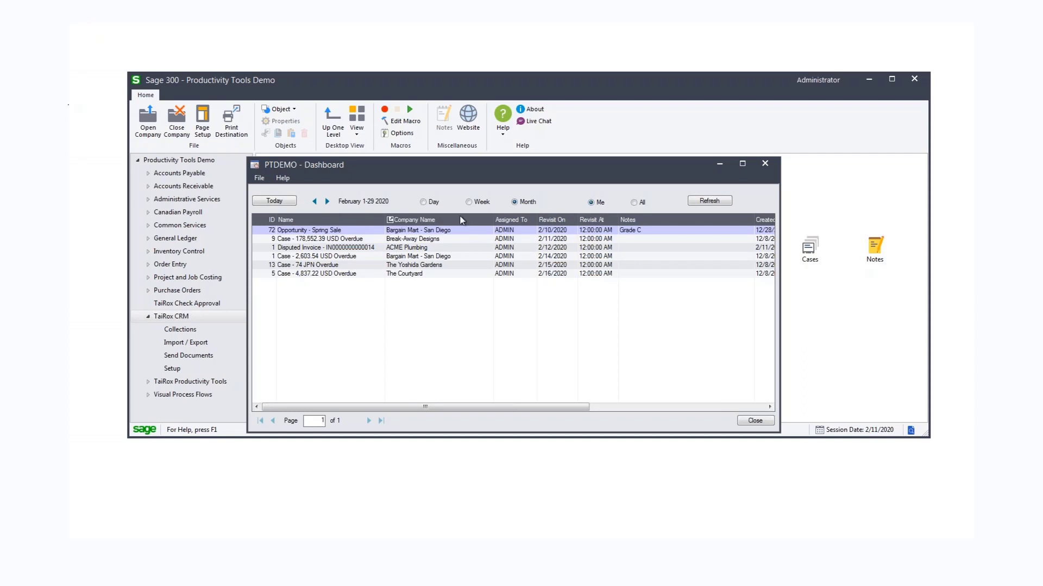
{"action": "left_click", "coordinate": [426, 205]}
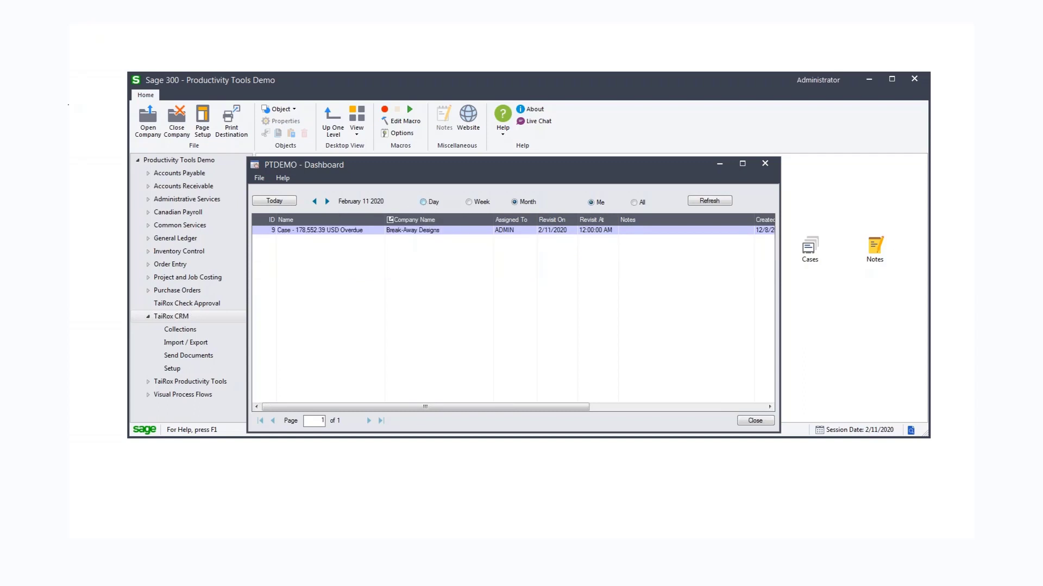
{"action": "left_click", "coordinate": [470, 204]}
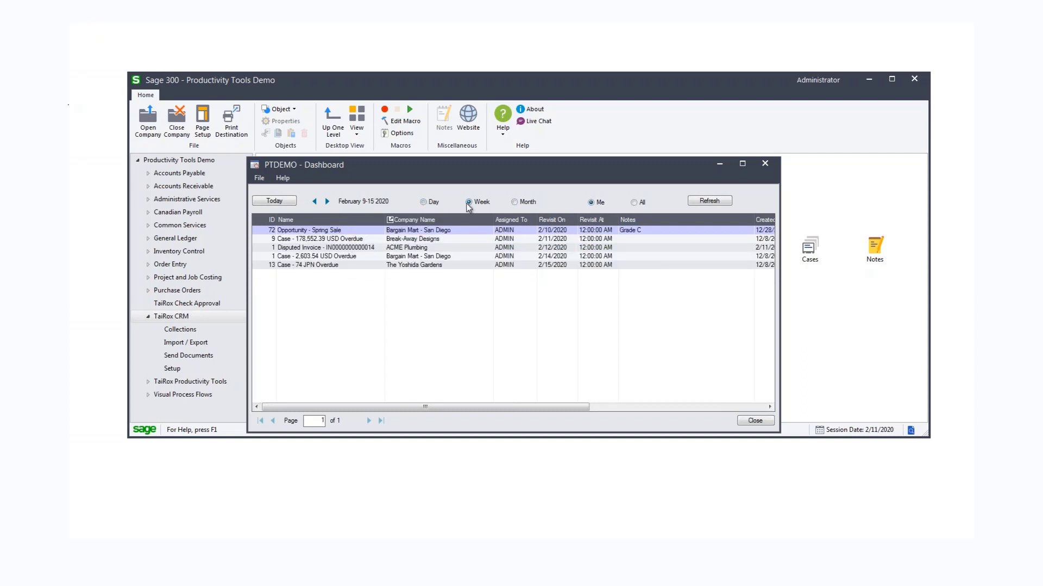
{"action": "left_click", "coordinate": [515, 204]}
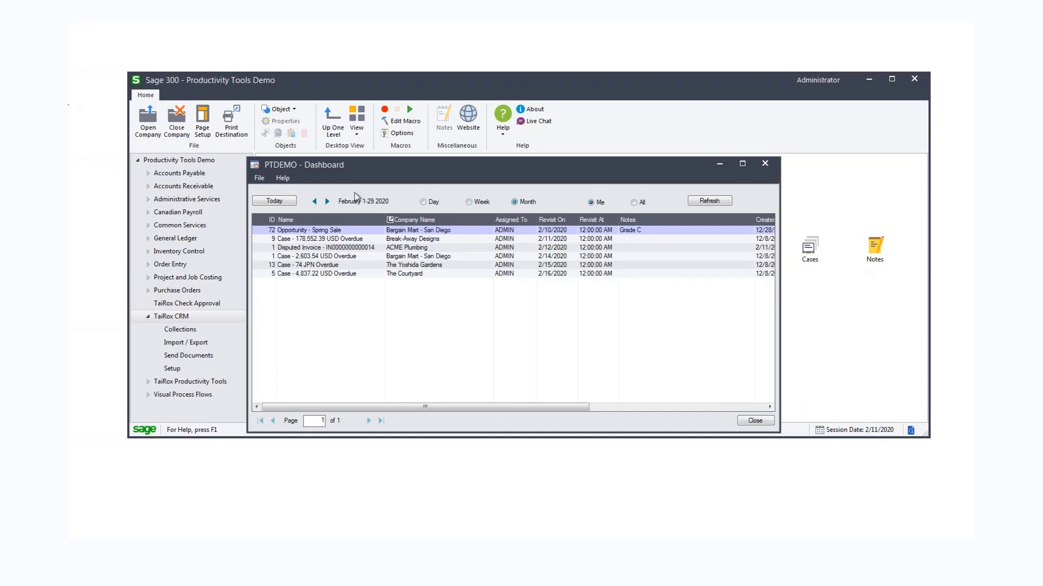
{"action": "left_click", "coordinate": [314, 201]}
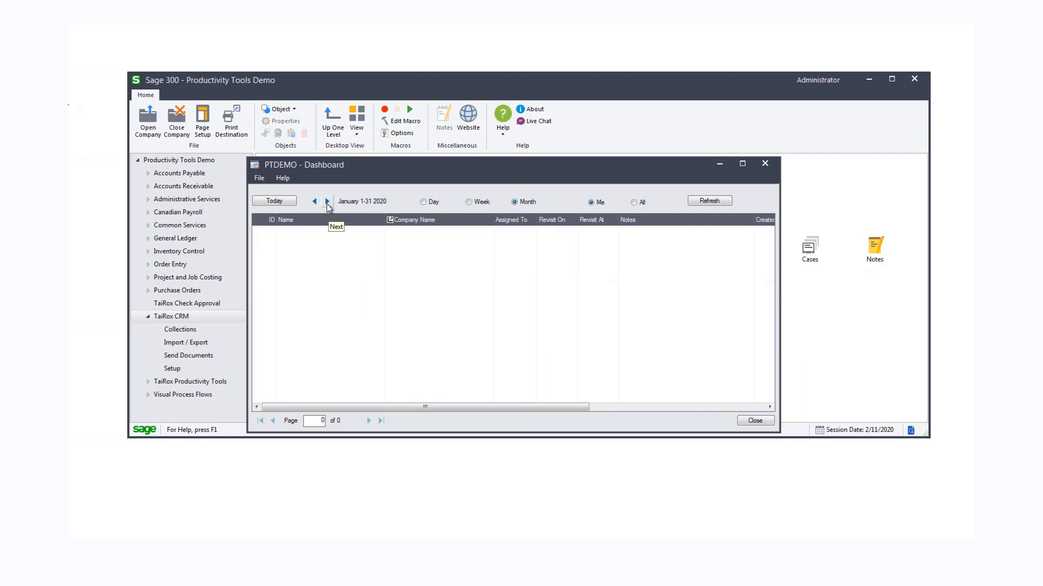
{"action": "left_click", "coordinate": [328, 202]}
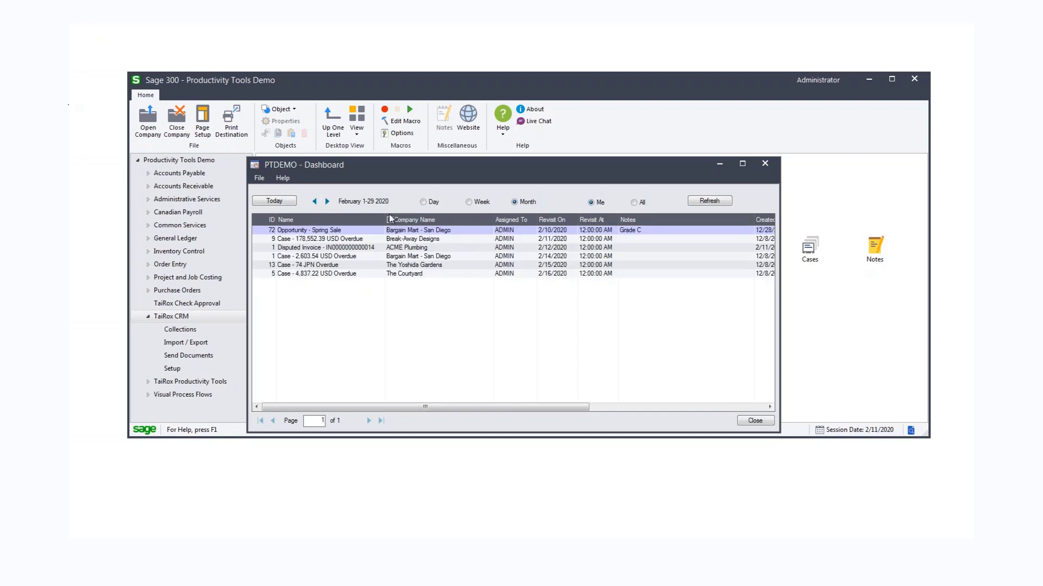
Step: Select ACME Plumbing's disputed invoice on the dashboard, show the entries assigned to all users, and close the dashboard
{"action": "left_click", "coordinate": [338, 251]}
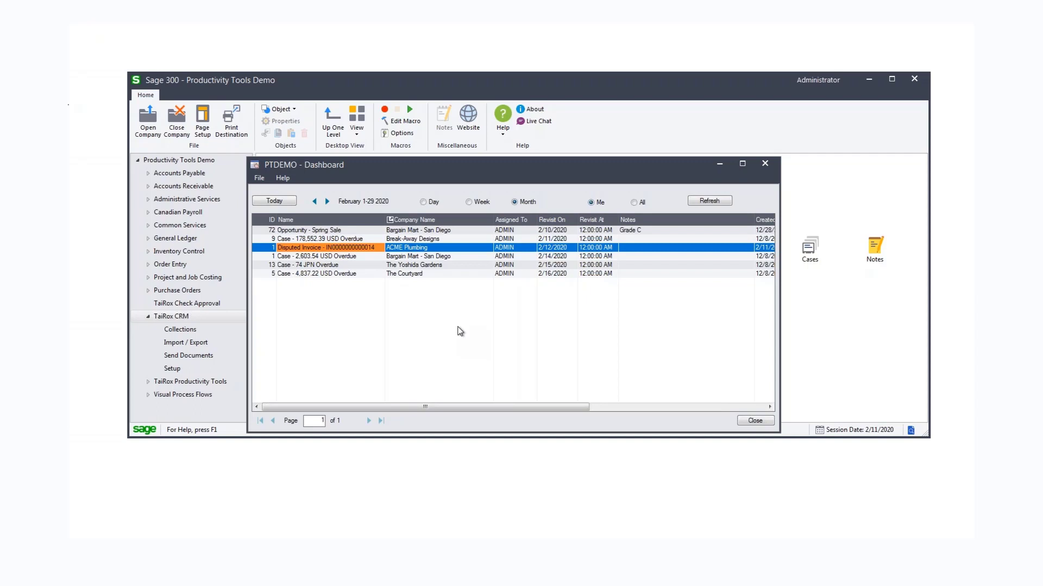
{"action": "left_click", "coordinate": [633, 203]}
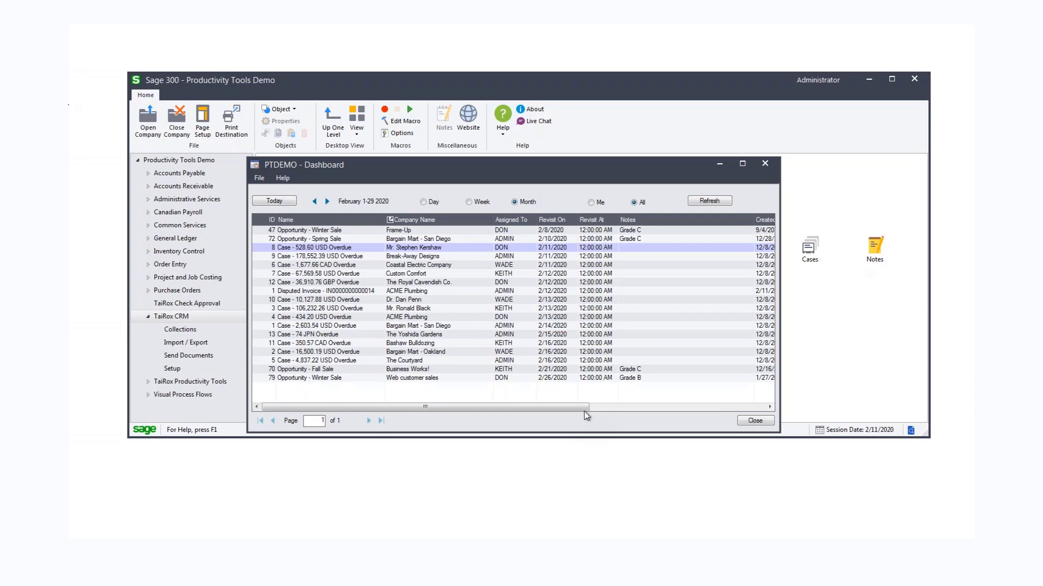
{"action": "left_click", "coordinate": [766, 164]}
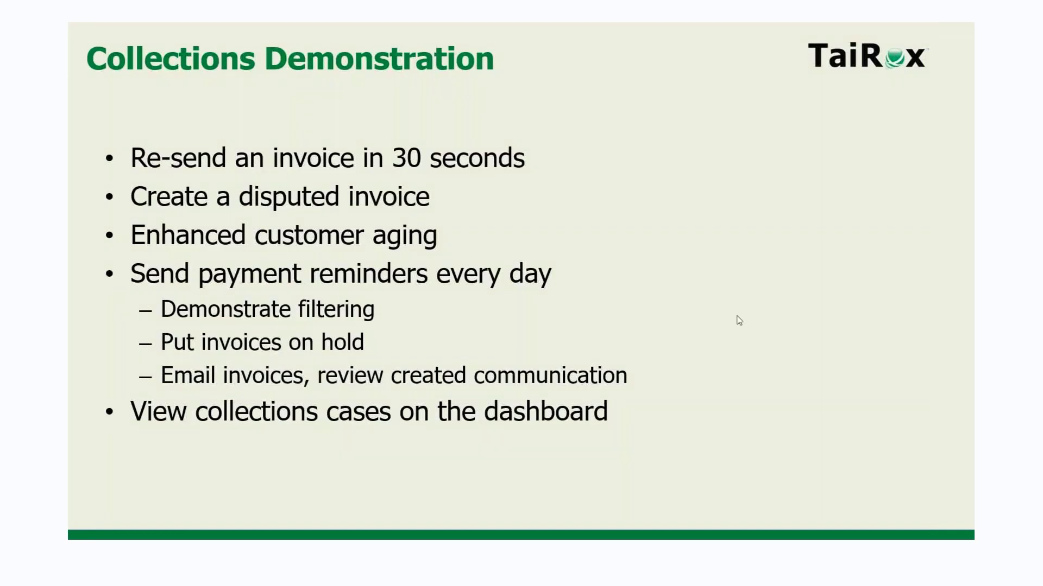
{"action": "left_click", "coordinate": [739, 321]}
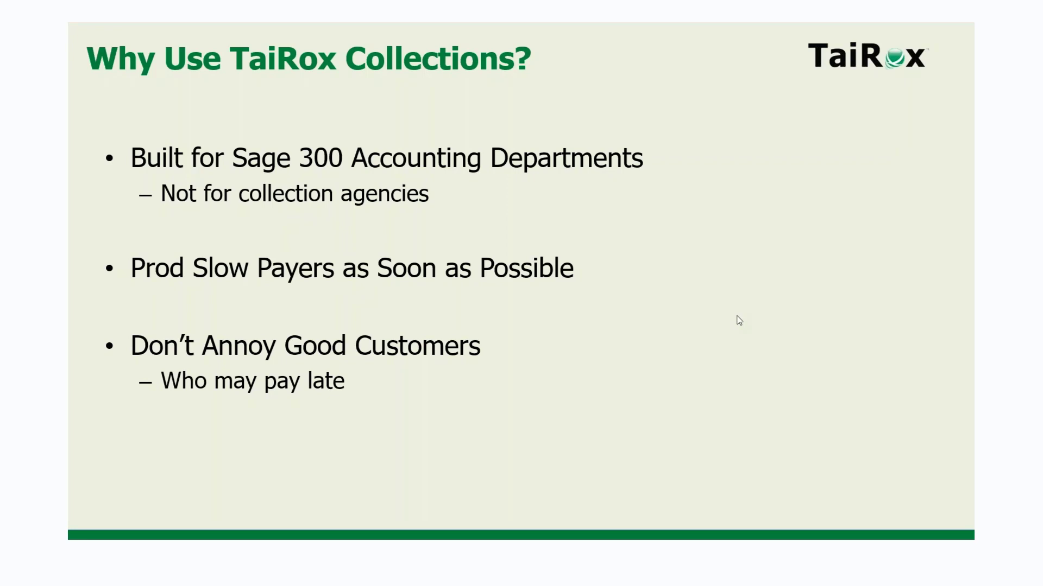
{"action": "left_click", "coordinate": [737, 316]}
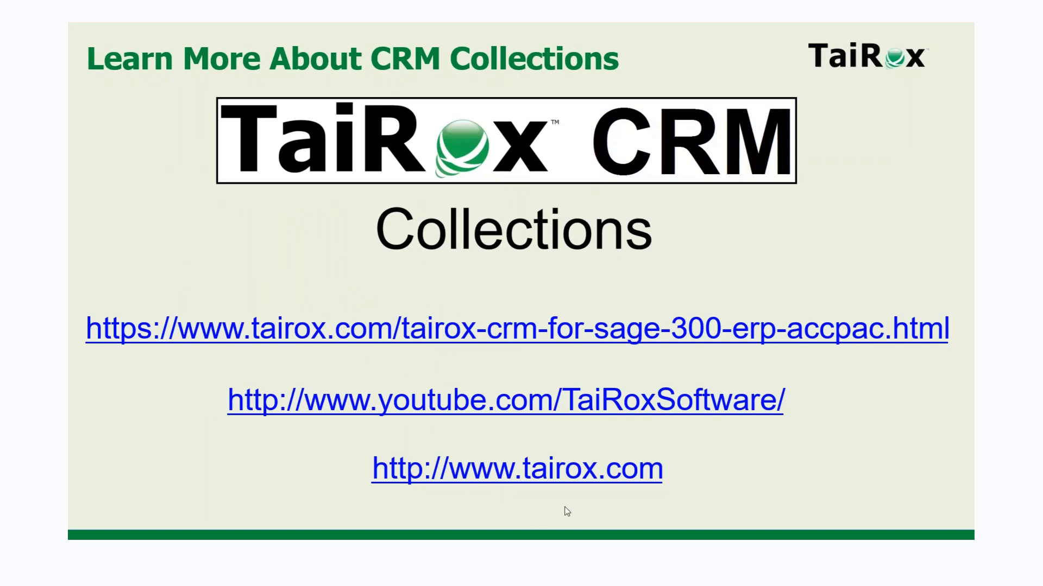
{"action": "left_click", "coordinate": [556, 477]}
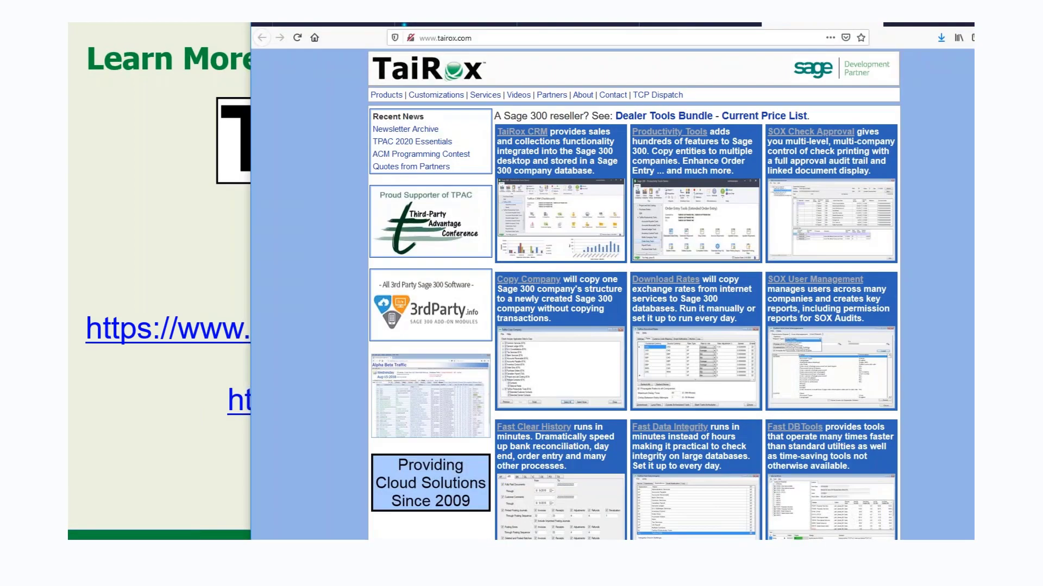
{"action": "left_click", "coordinate": [521, 132]}
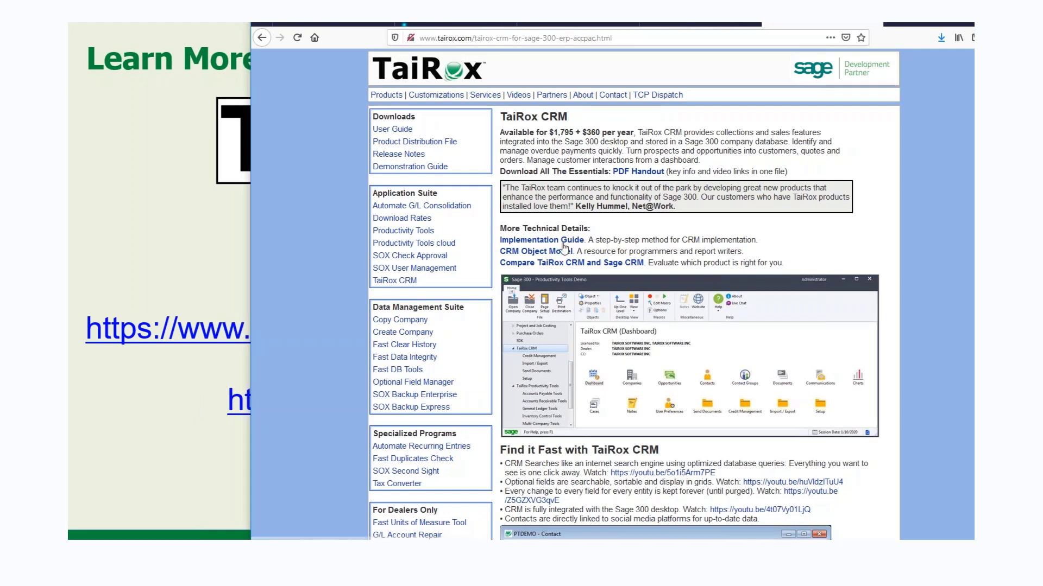
{"action": "left_click", "coordinate": [639, 173]}
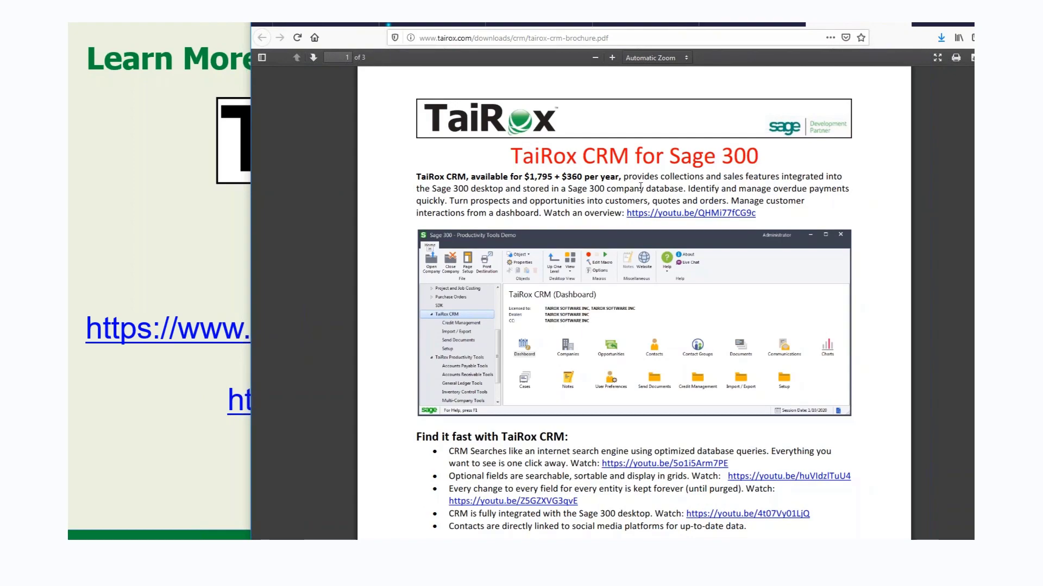
{"action": "scroll", "coordinate": [643, 201], "scroll_direction": "down", "scroll_amount": 6}
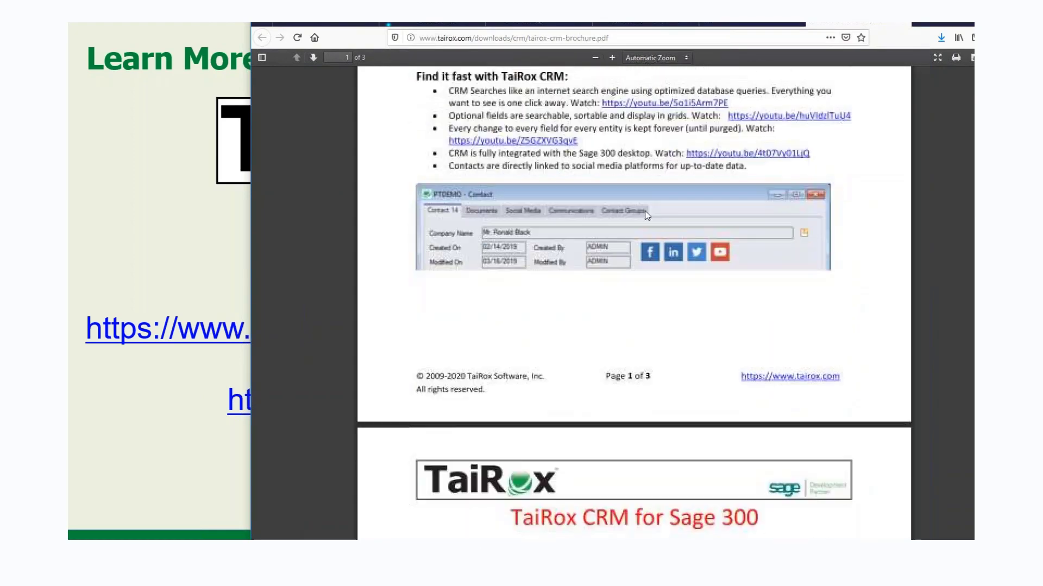
{"action": "scroll", "coordinate": [646, 215], "scroll_direction": "down", "scroll_amount": 10}
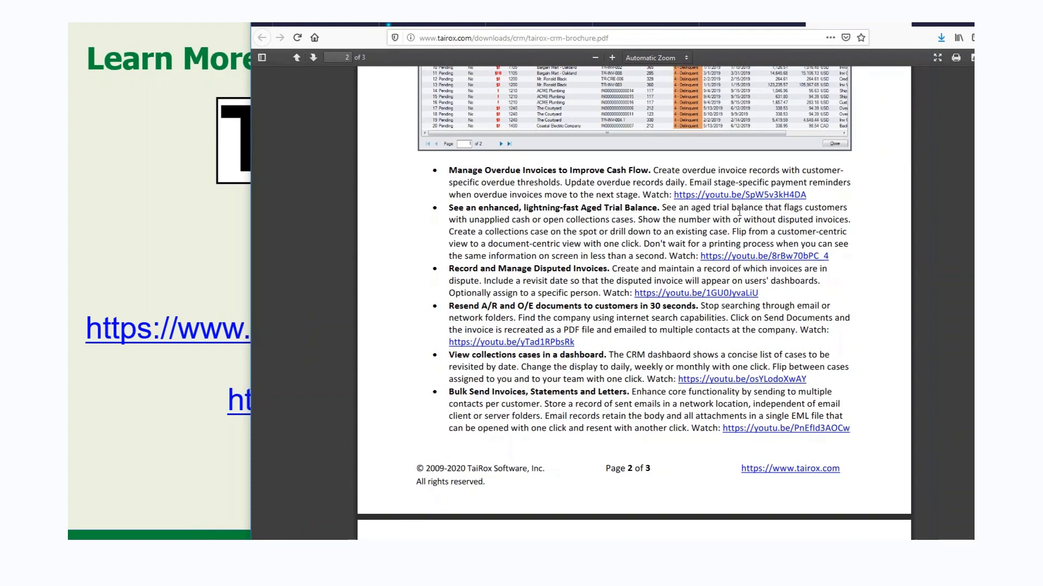
{"action": "left_click", "coordinate": [899, 26]}
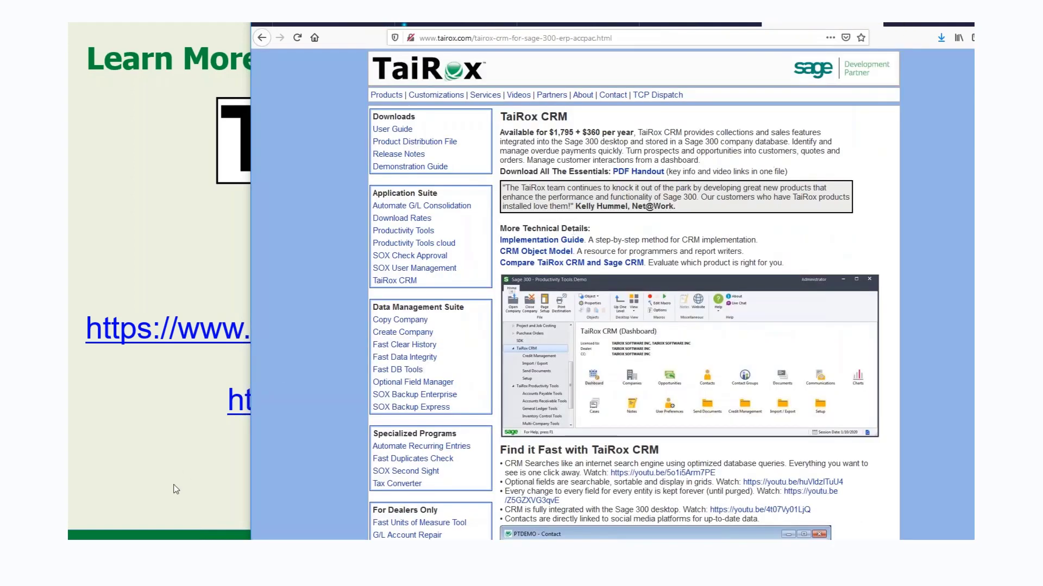
{"action": "left_click", "coordinate": [168, 536]}
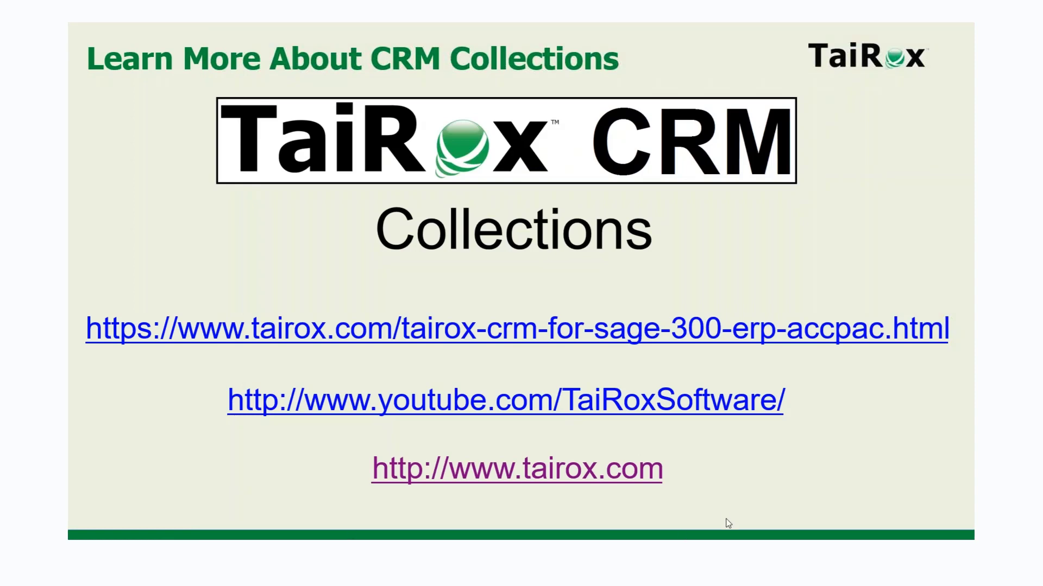
Step: Switch to Sage 300 and open the Collections options in the TaiRox CRM setup
{"action": "mouse_move", "coordinate": [565, 551]}
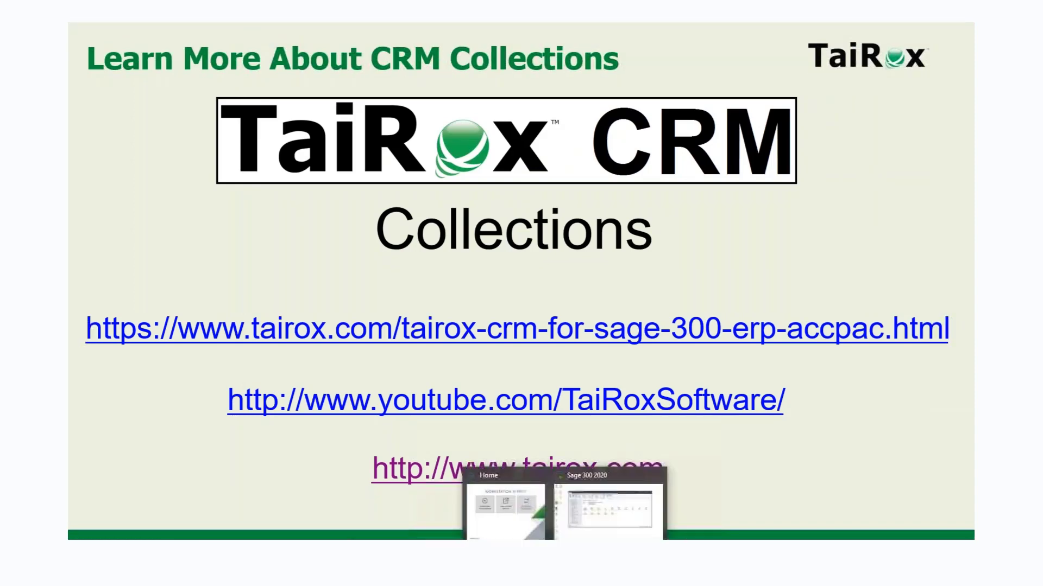
{"action": "left_click", "coordinate": [611, 521]}
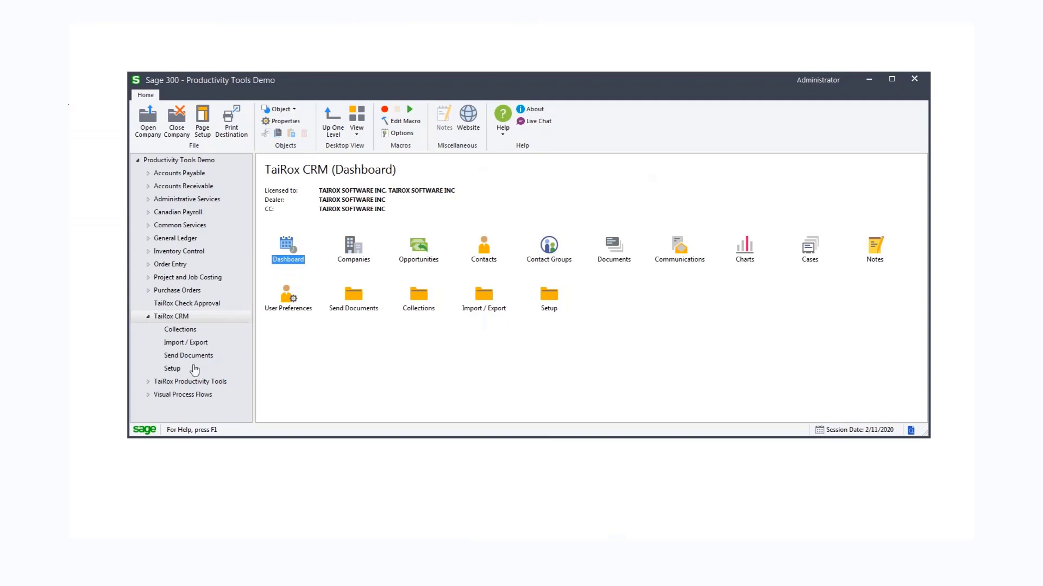
{"action": "left_click", "coordinate": [178, 373]}
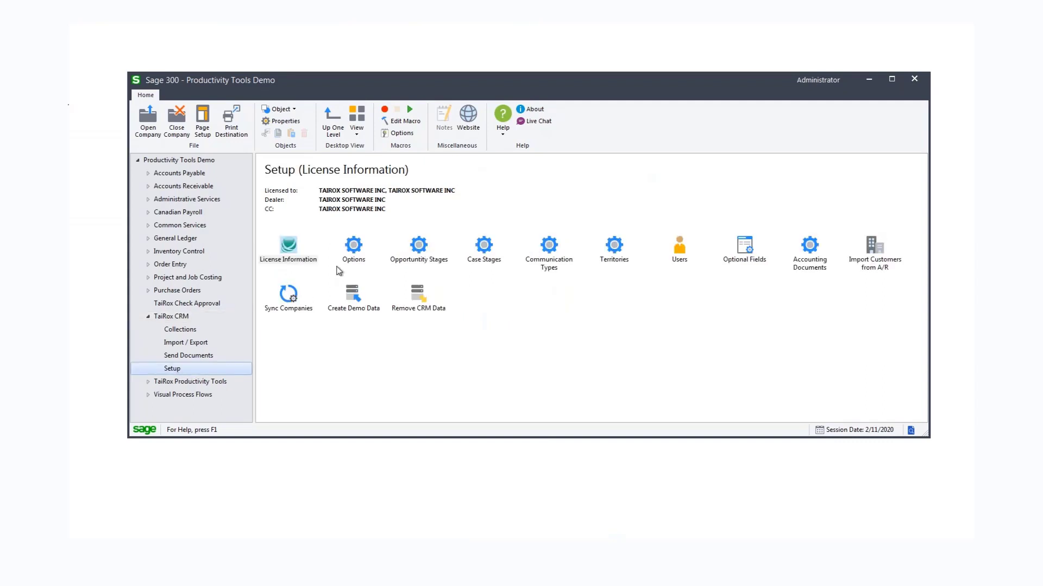
{"action": "left_click", "coordinate": [351, 254]}
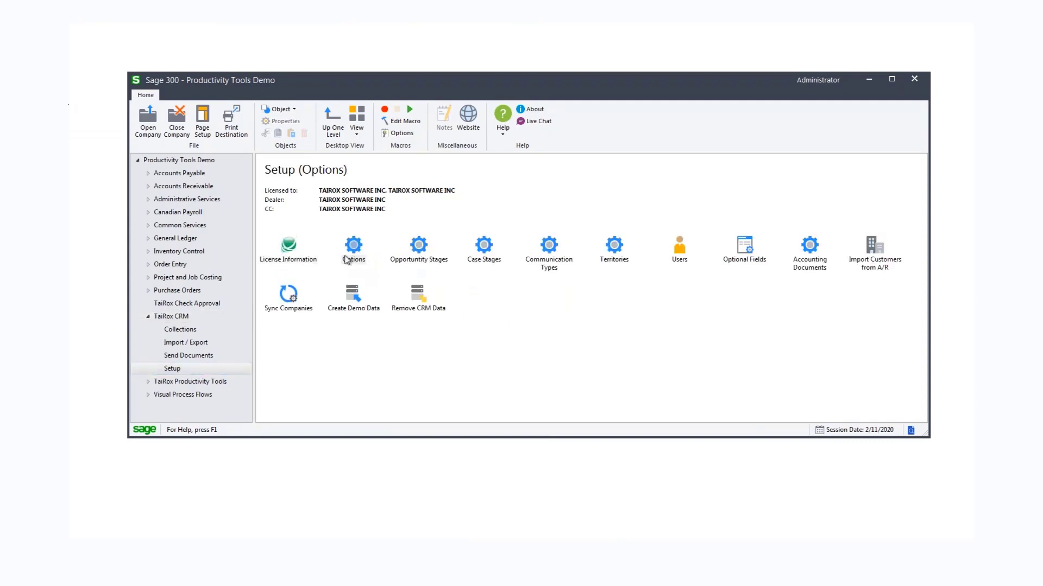
{"action": "double_click", "coordinate": [346, 260]}
{"action": "left_click", "coordinate": [380, 225]}
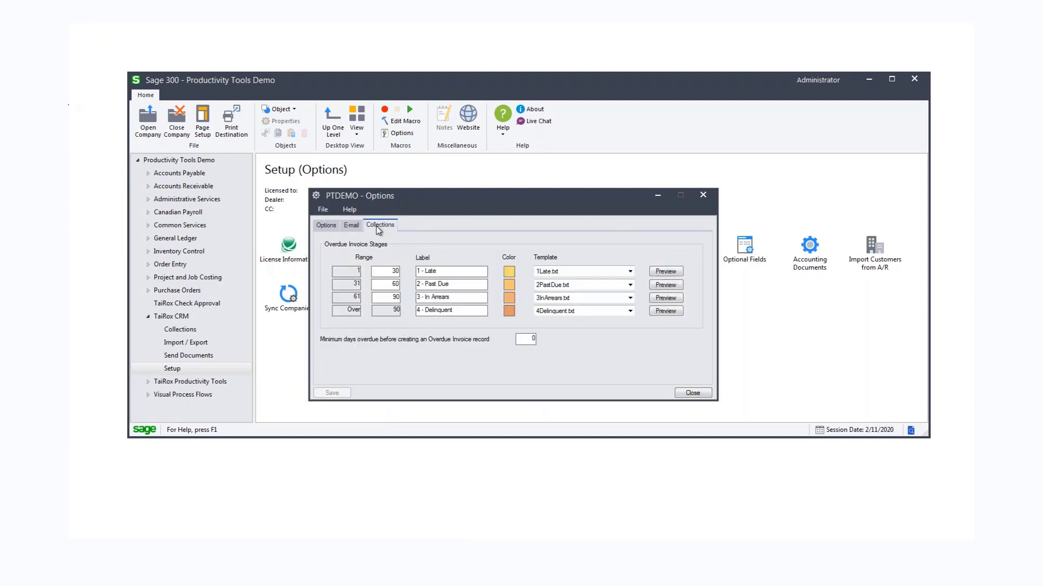
Step: Set the color of the 4 - Delinquent overdue invoice stage to red
{"action": "left_click", "coordinate": [511, 312]}
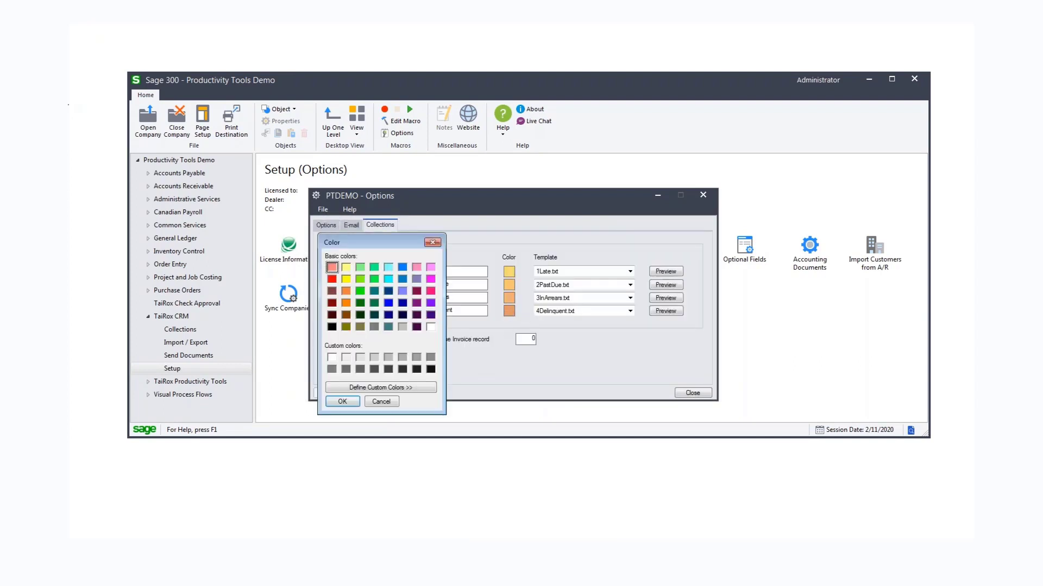
{"action": "left_click", "coordinate": [332, 279]}
{"action": "left_click", "coordinate": [342, 402]}
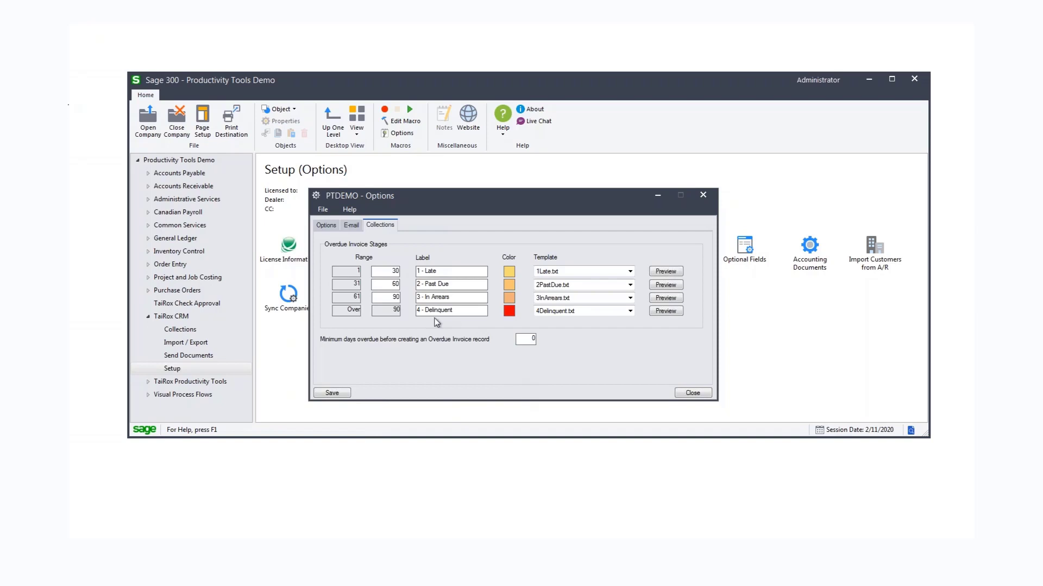
Step: Preview the 4Delinquent.txt reminder template, close the preview, and view the general CRM options
{"action": "left_click", "coordinate": [663, 312]}
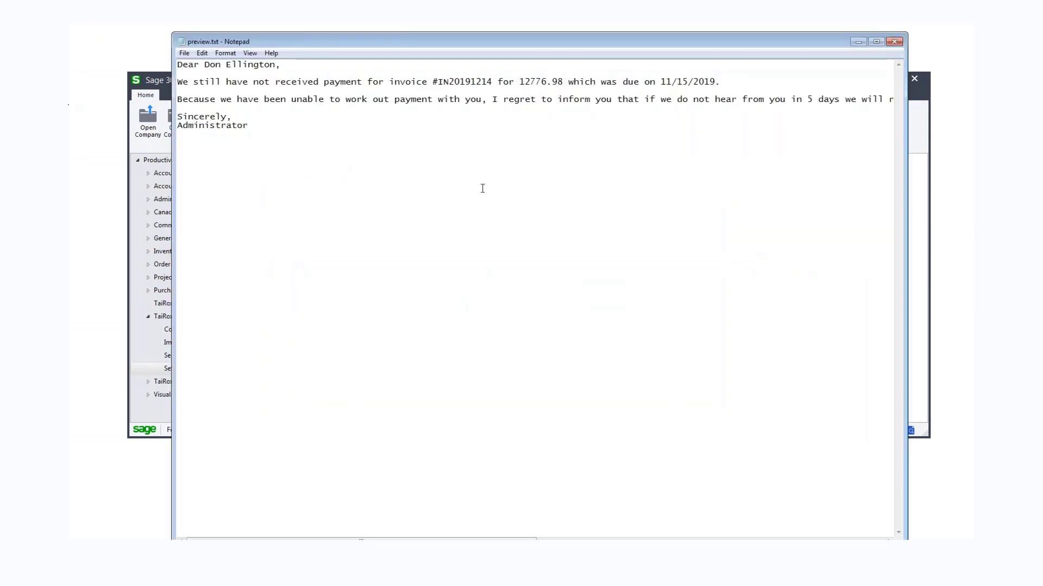
{"action": "left_click", "coordinate": [894, 42]}
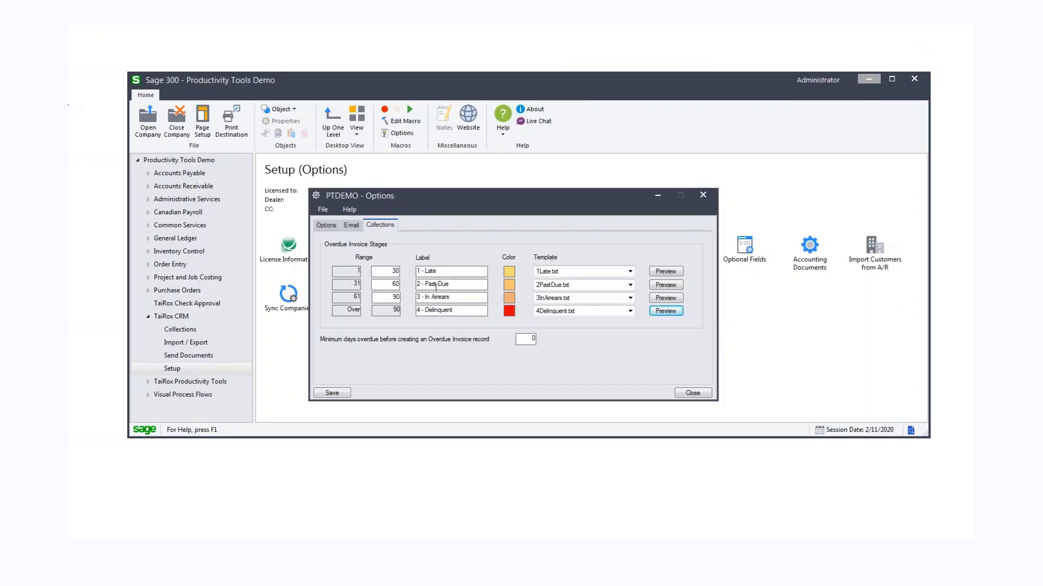
{"action": "left_click", "coordinate": [327, 226]}
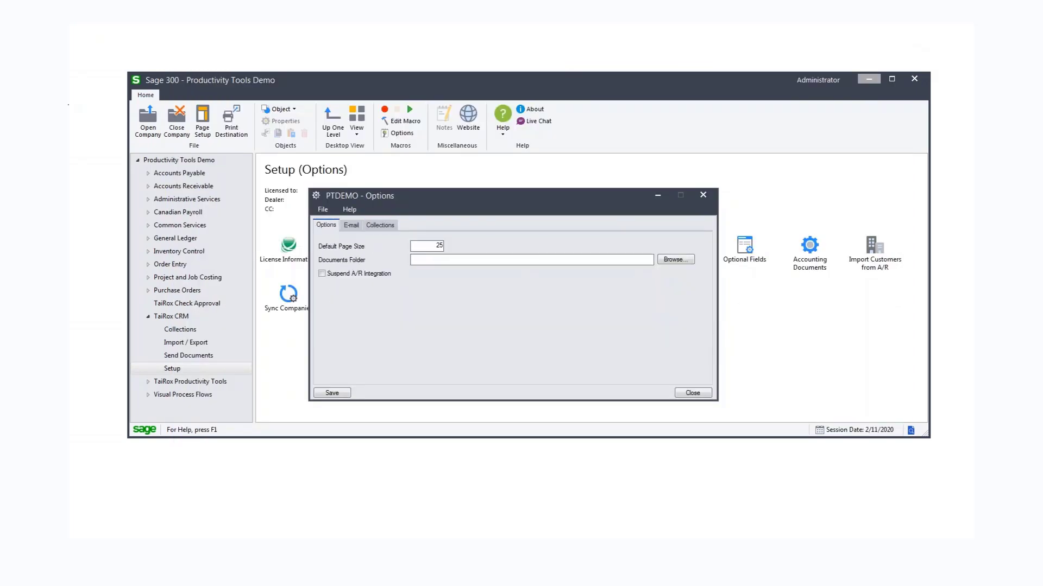
Step: Set the CRM documents folder to C:\Sage300SharedData\Company\PTDEMO\TaiRox CRM\Templates by browsing for the folder
{"action": "left_click", "coordinate": [673, 259]}
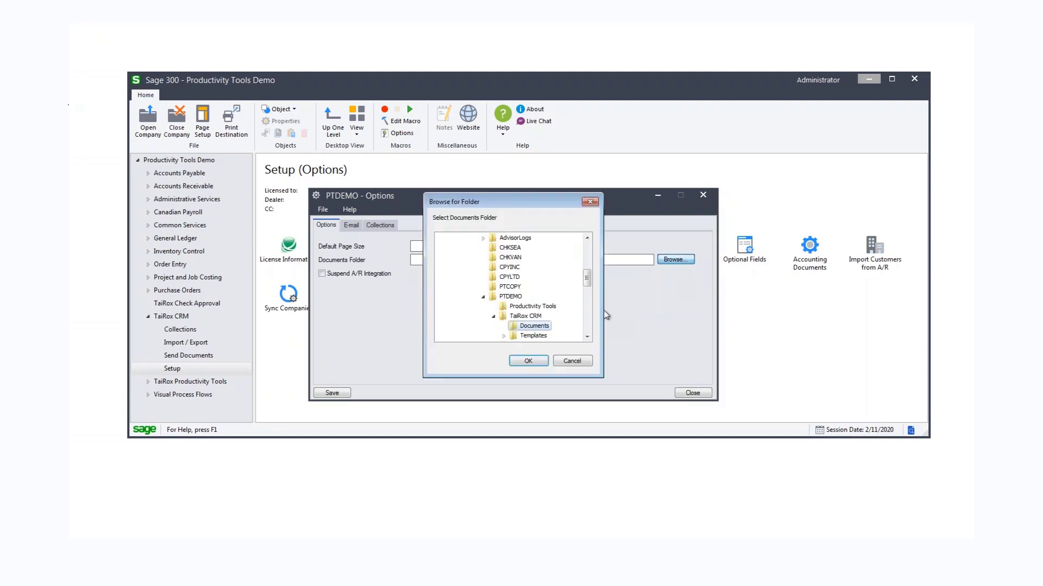
{"action": "left_click", "coordinate": [540, 360]}
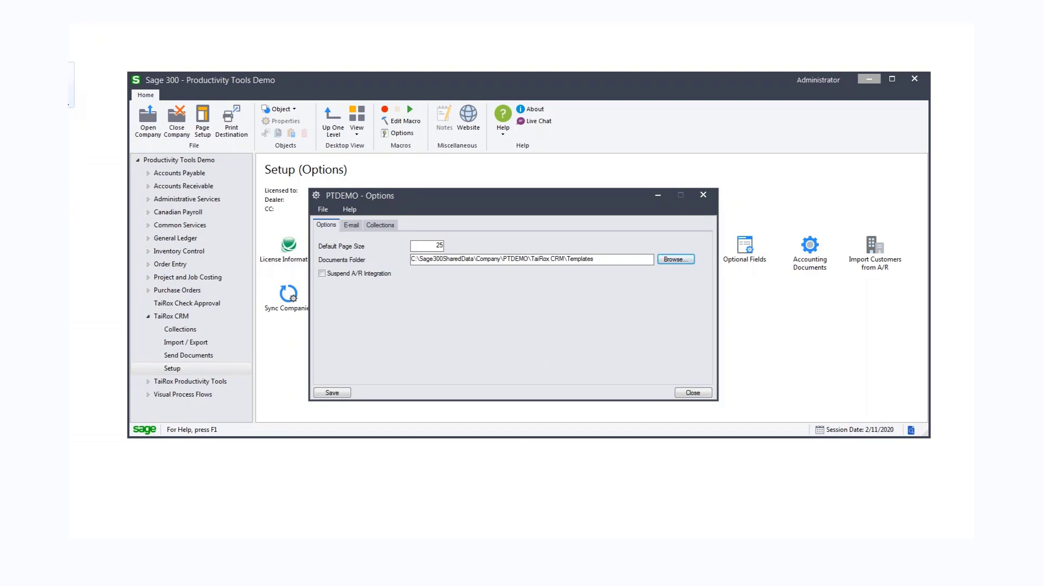
Step: Open 1Late.txt from the Overdue Payment Reminders folder, examine its $DOCUMENT_BALANCE placeholder, and close both the file and the folder
{"action": "left_click", "coordinate": [71, 85]}
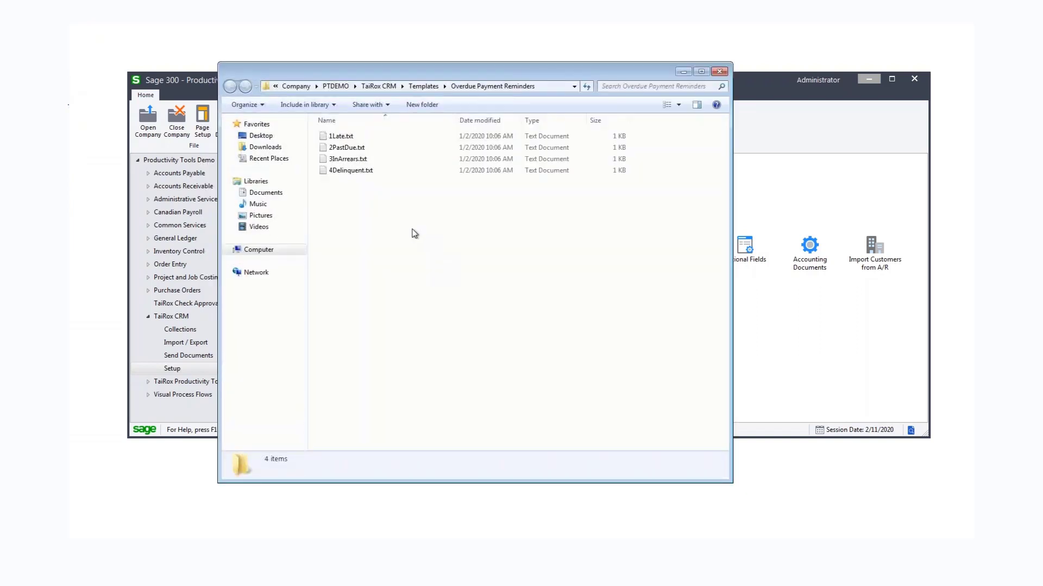
{"action": "double_click", "coordinate": [341, 136]}
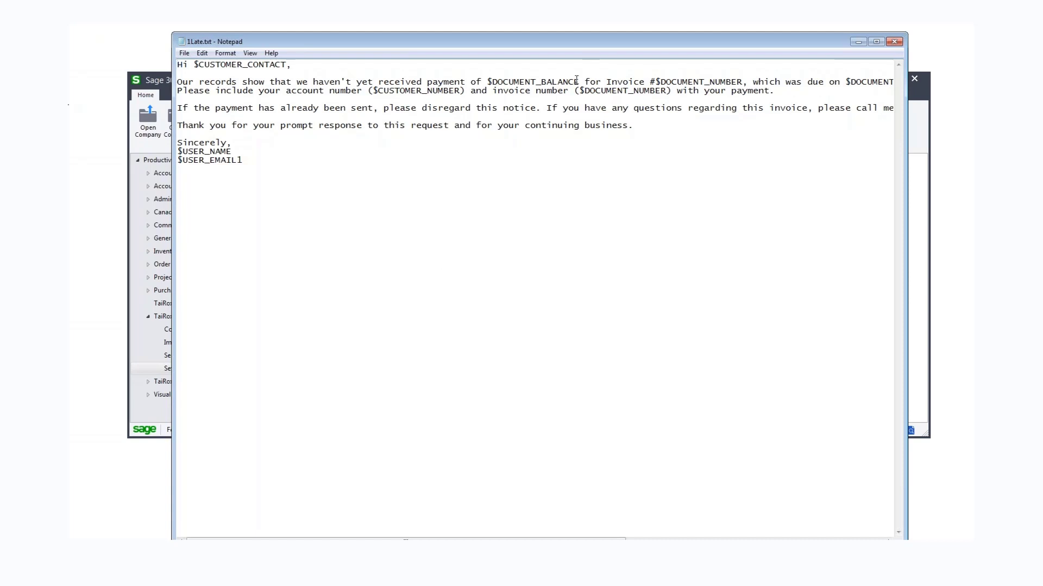
{"action": "left_click_drag", "start_coordinate": [580, 82], "coordinate": [488, 82]}
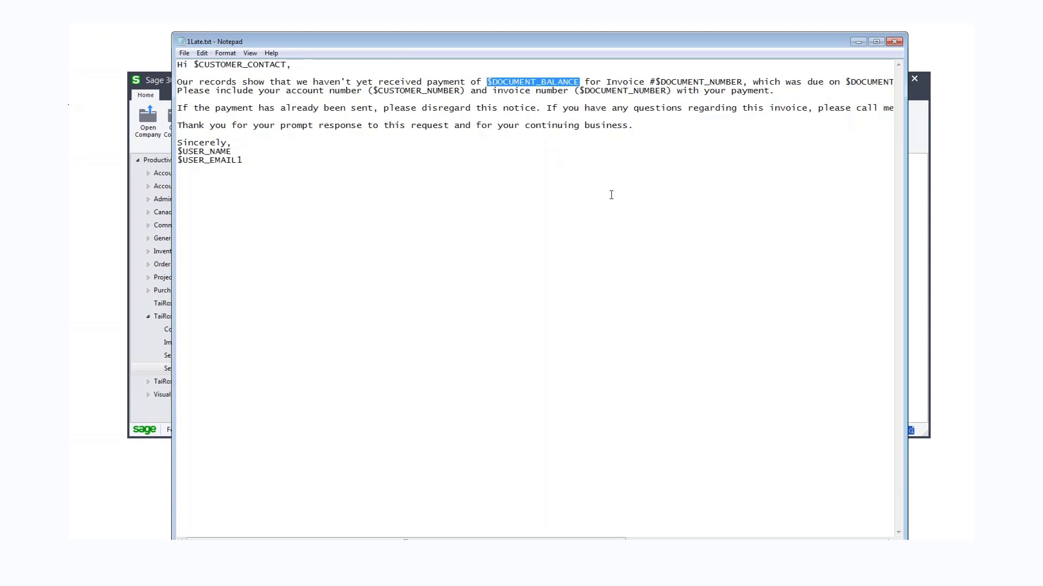
{"action": "left_click", "coordinate": [894, 42]}
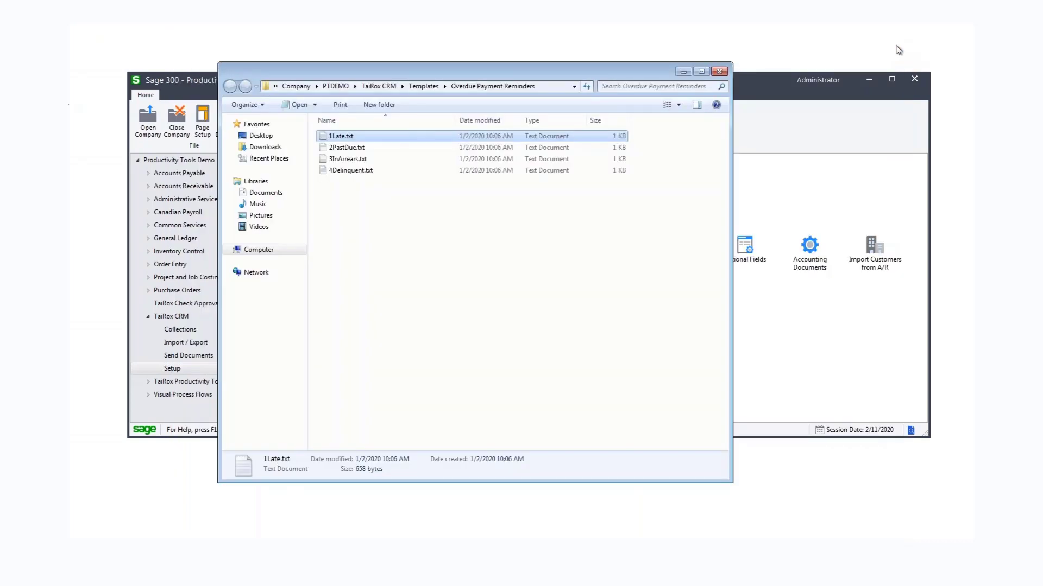
{"action": "left_click", "coordinate": [719, 73]}
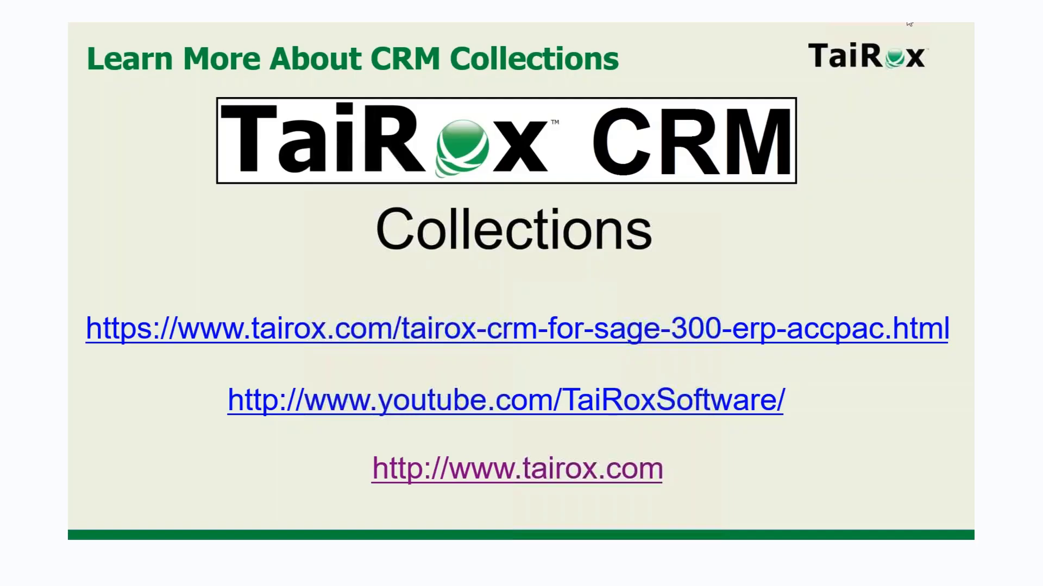